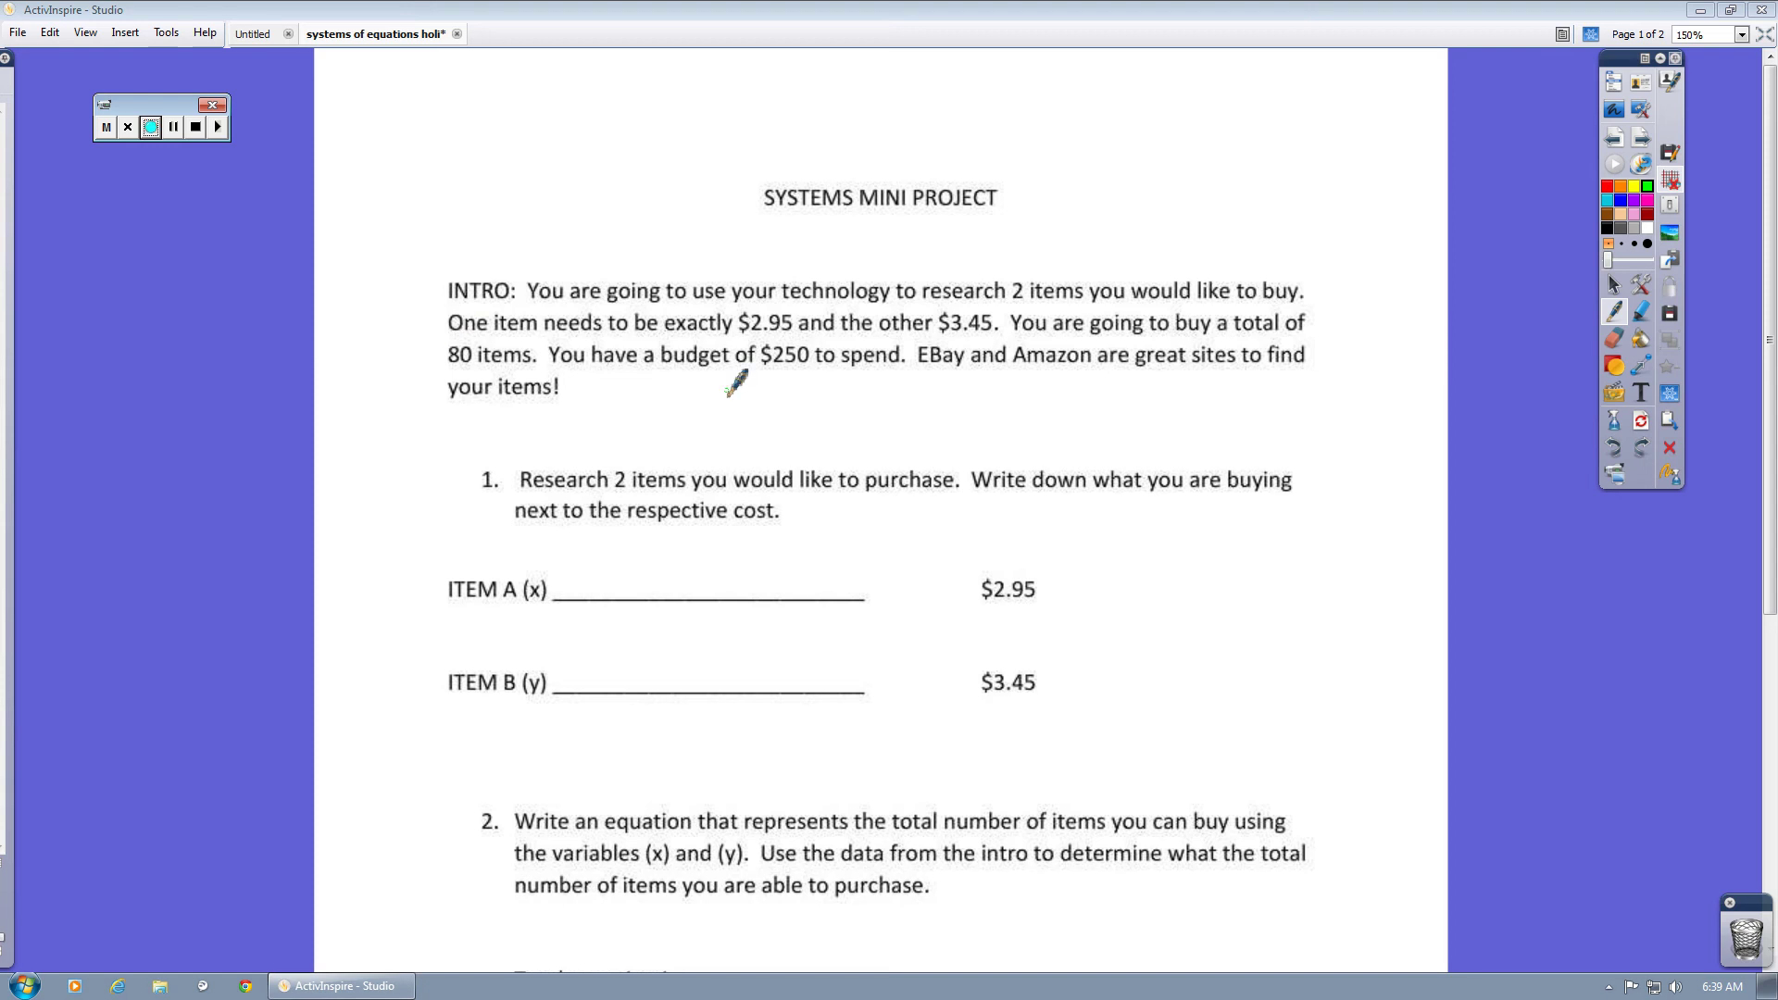
Underline $2.95, $3.45 and total in green, then budget and EBay in pink.
drag(736, 339, 794, 341)
drag(943, 343, 996, 342)
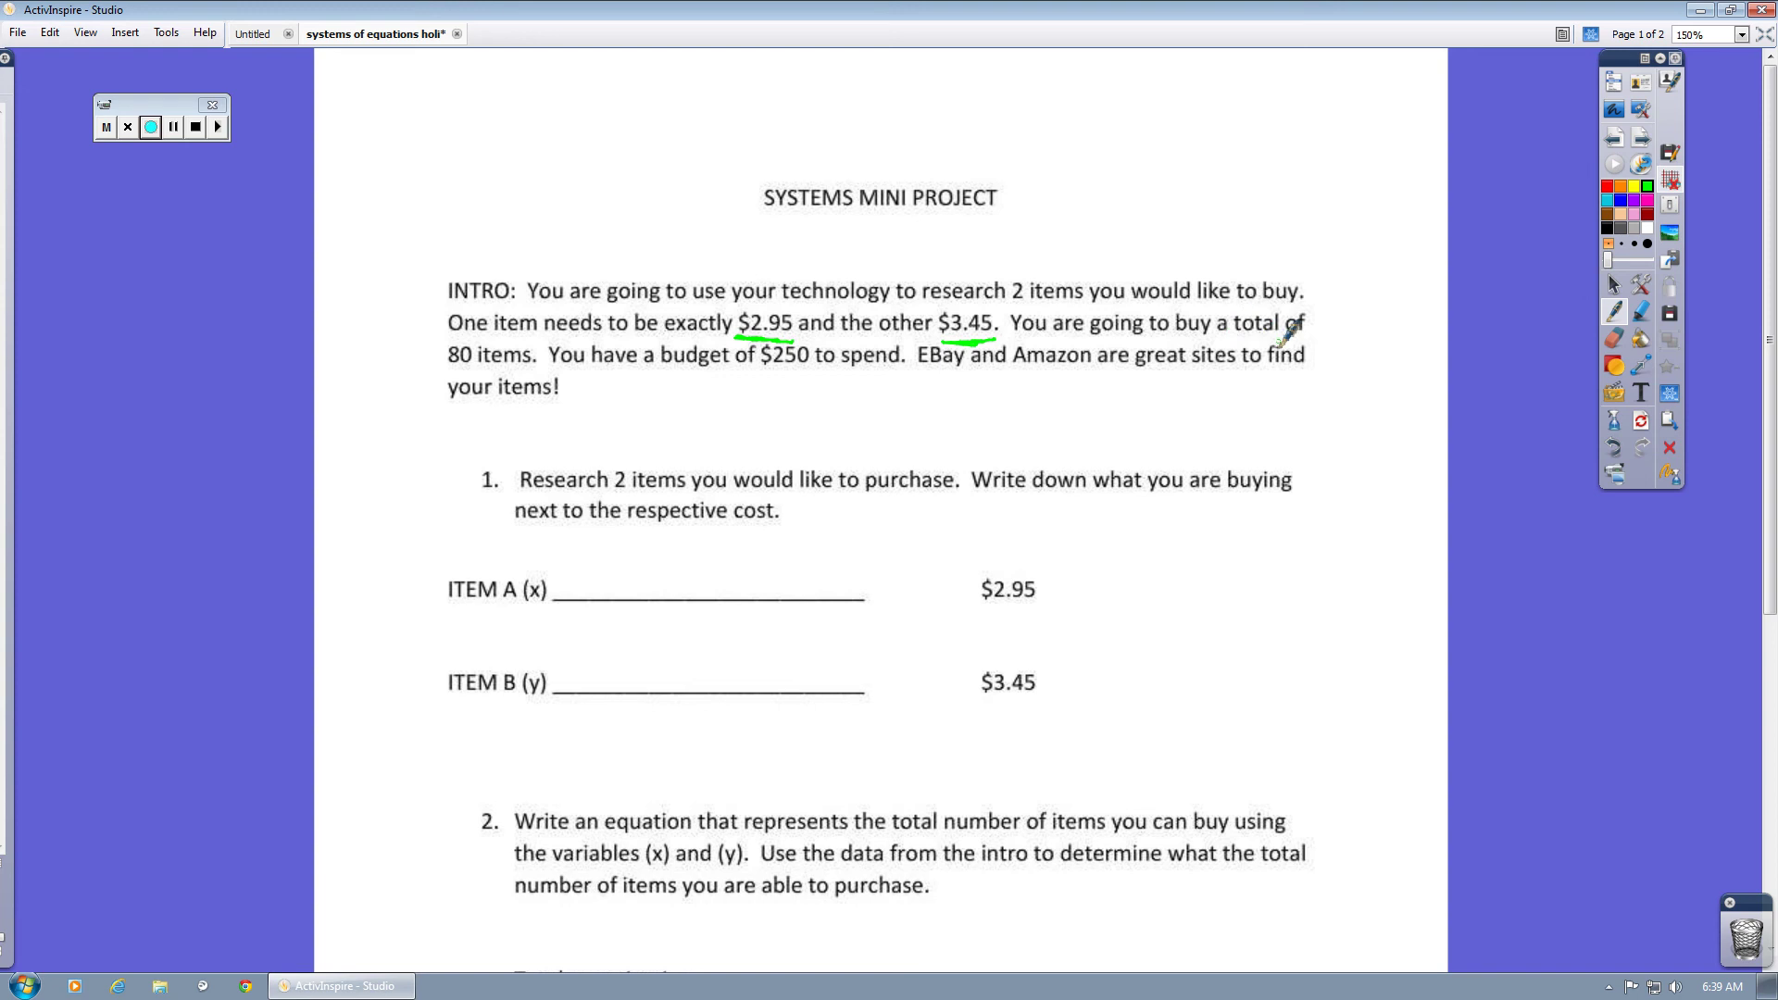
mouse_move(1232, 340)
mouse_down()
mouse_move(1279, 339)
mouse_move(1350, 268)
mouse_move(1392, 286)
mouse_up()
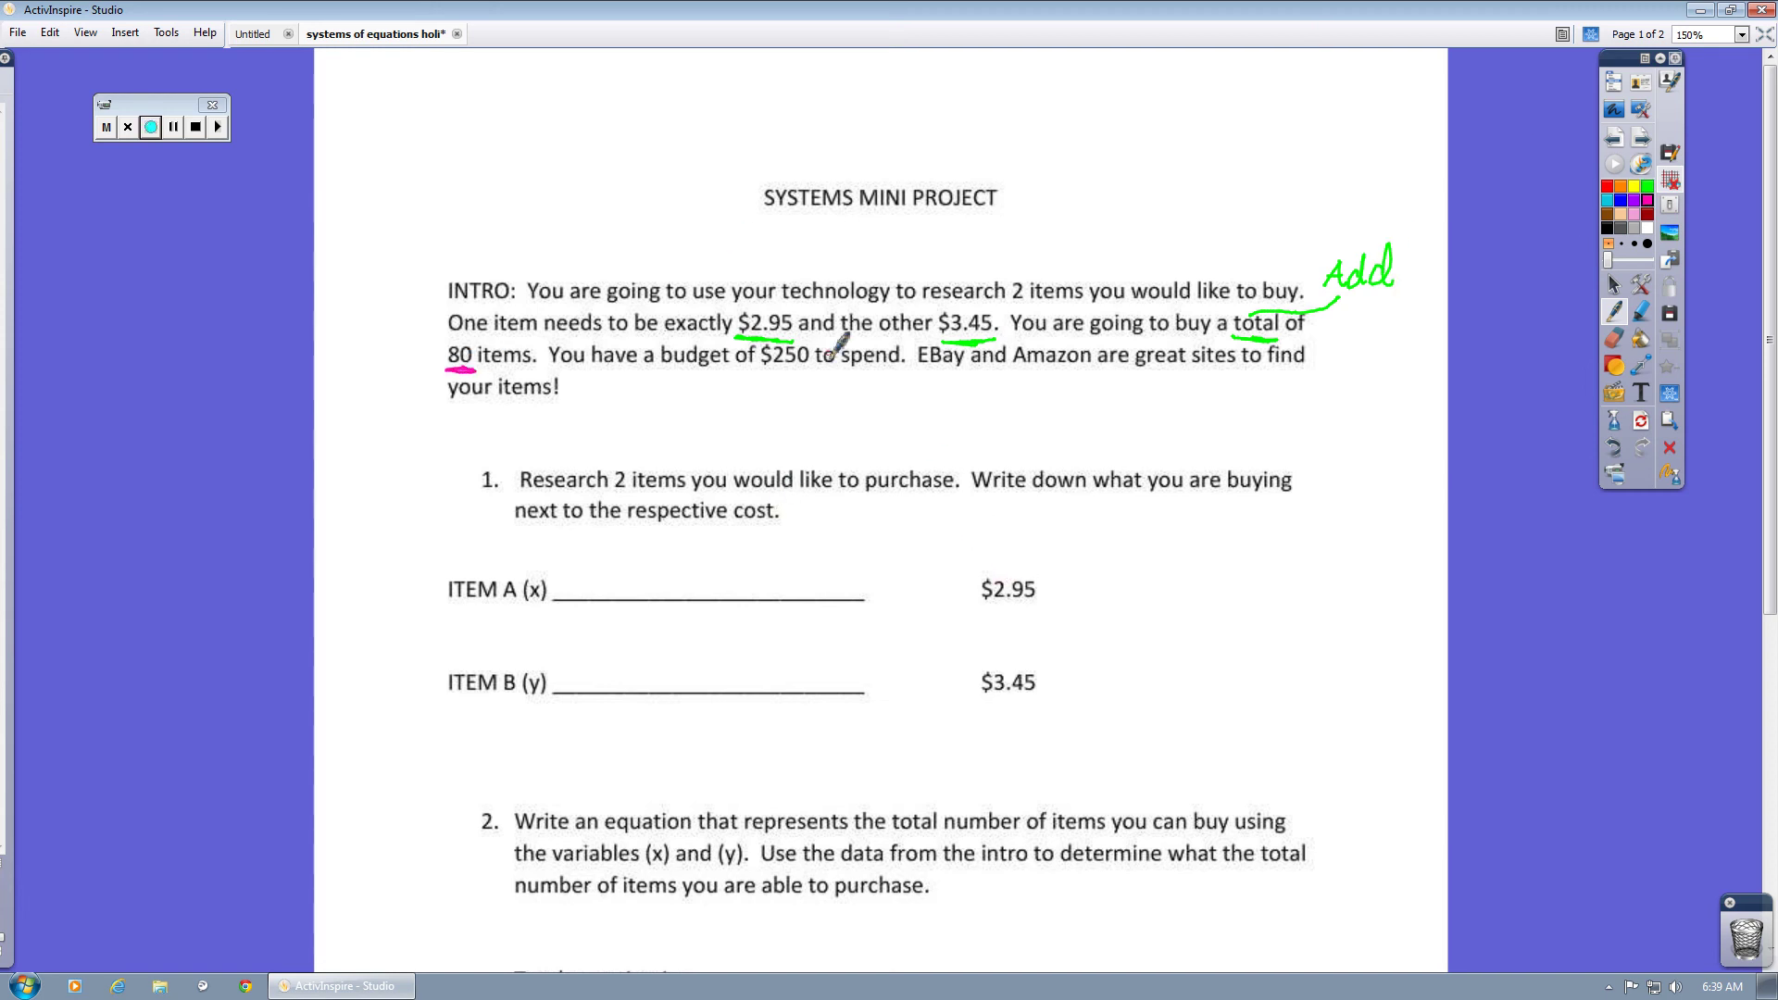
drag(673, 375, 896, 369)
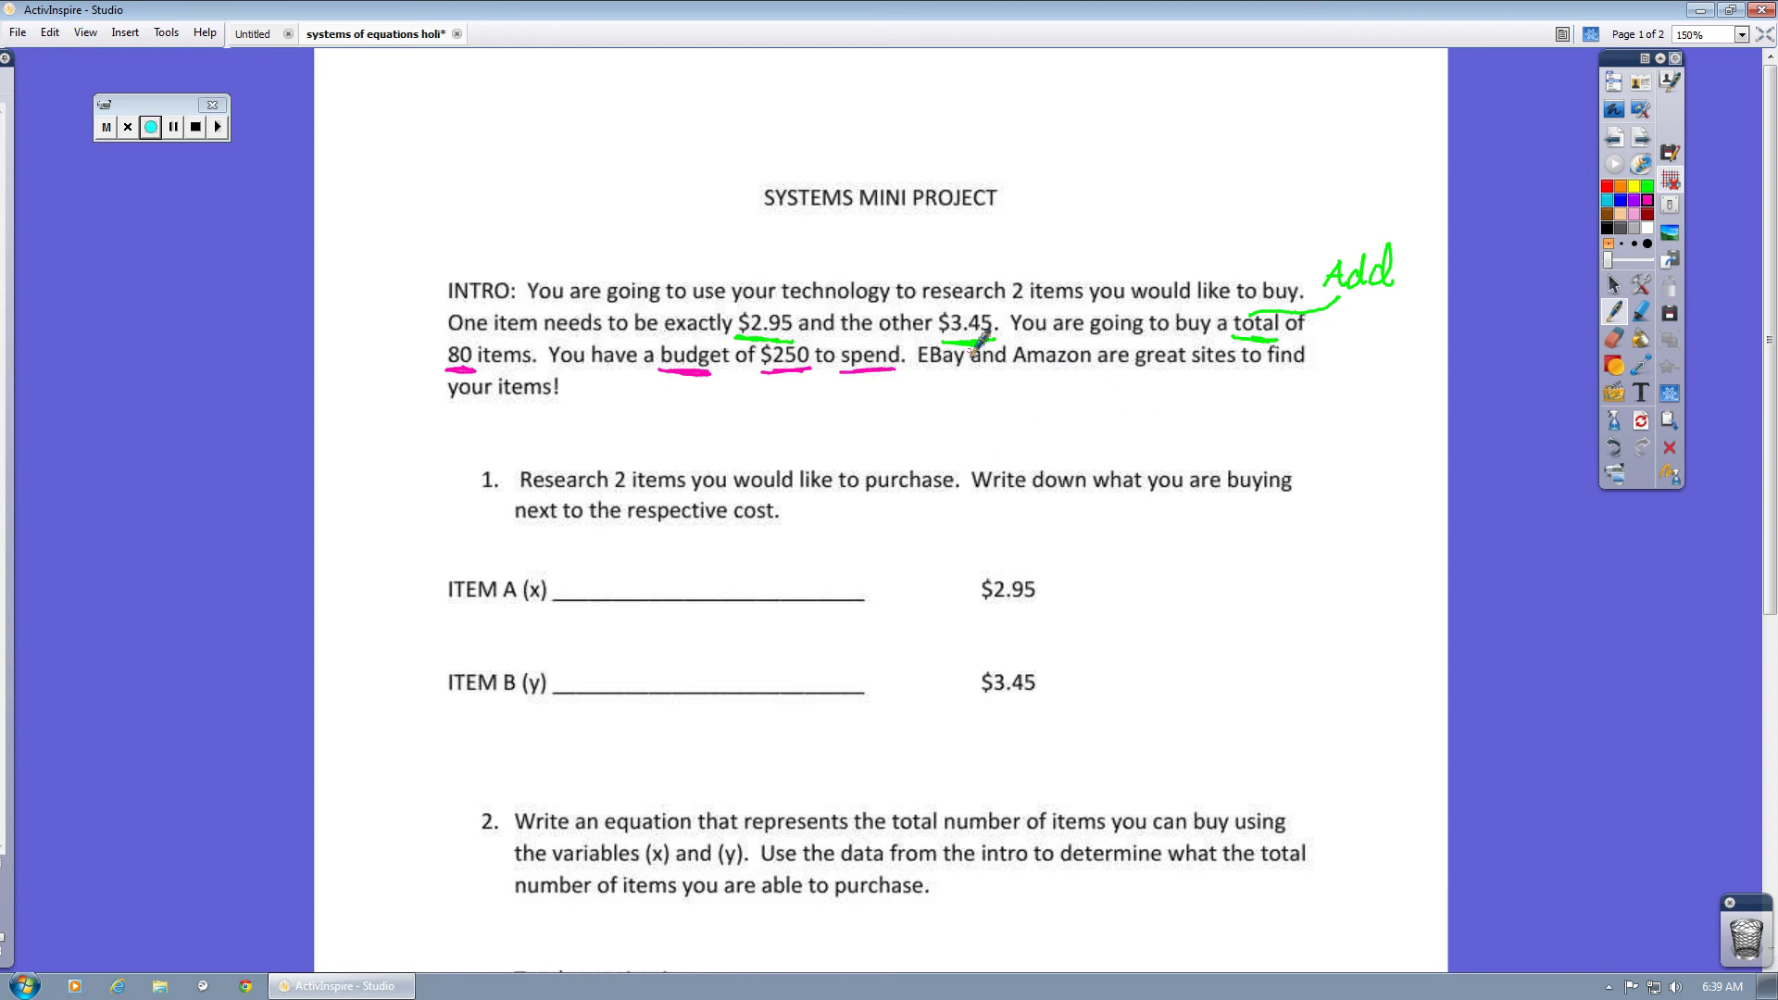
drag(921, 372, 965, 372)
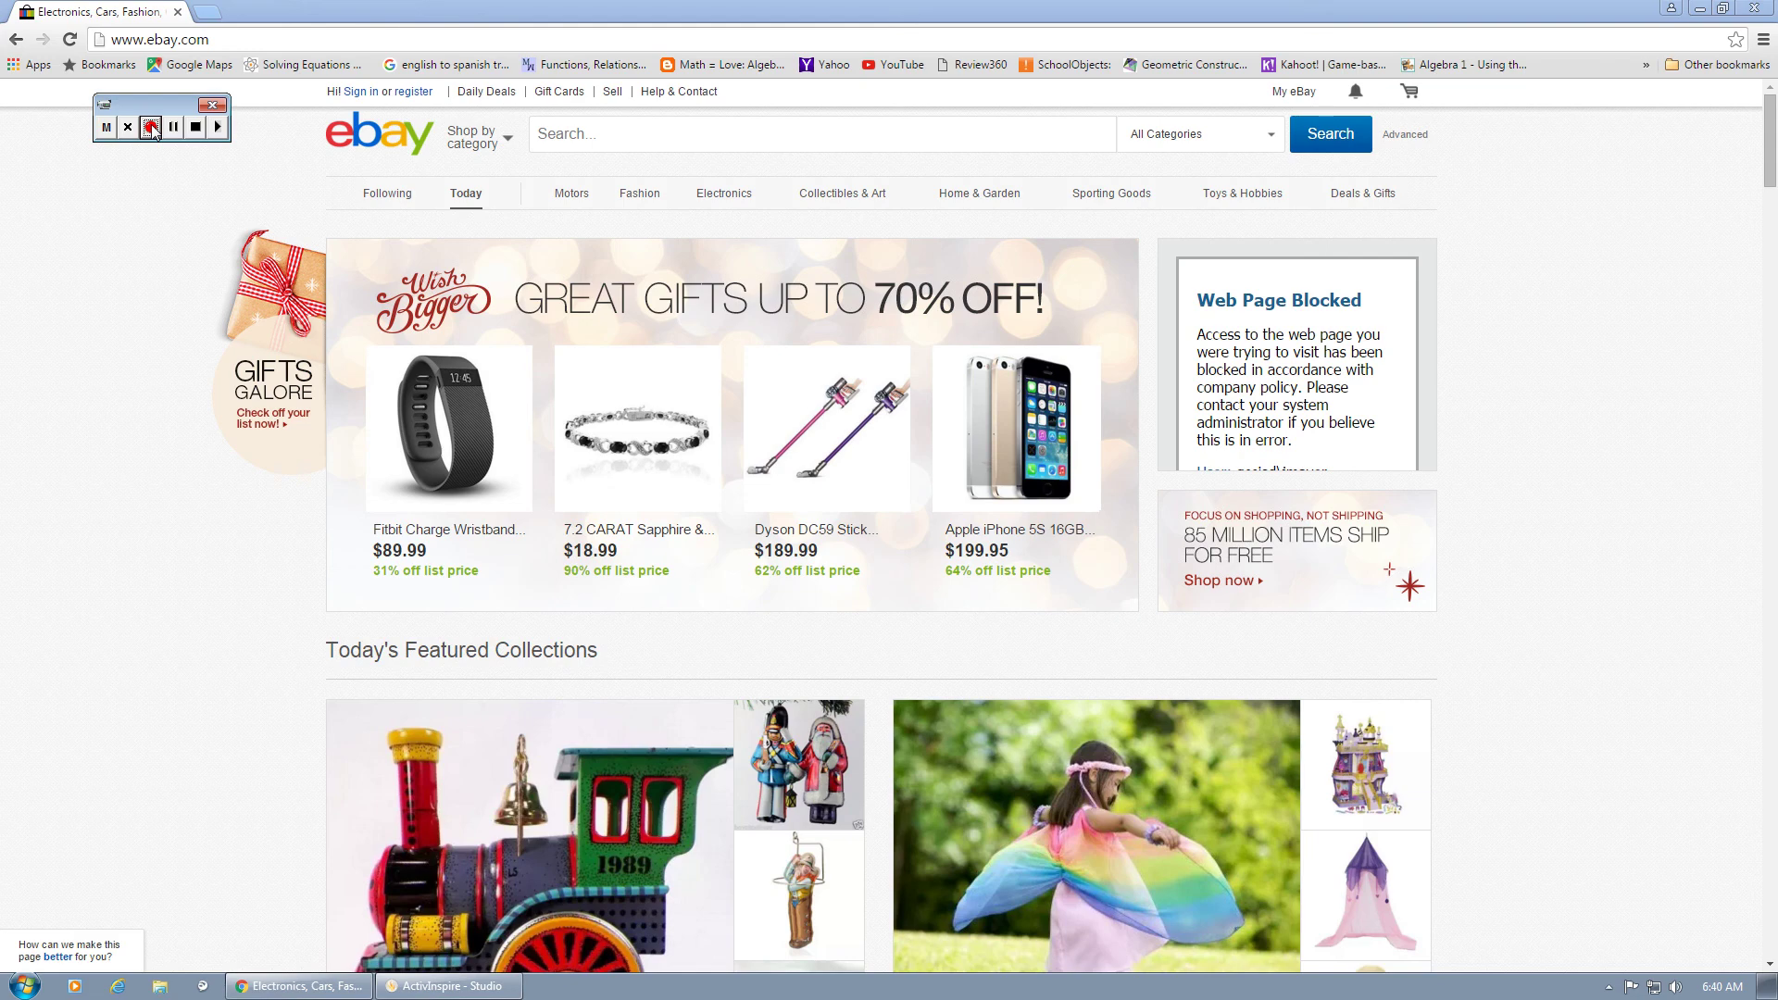
Search eBay for candy.
click(607, 137)
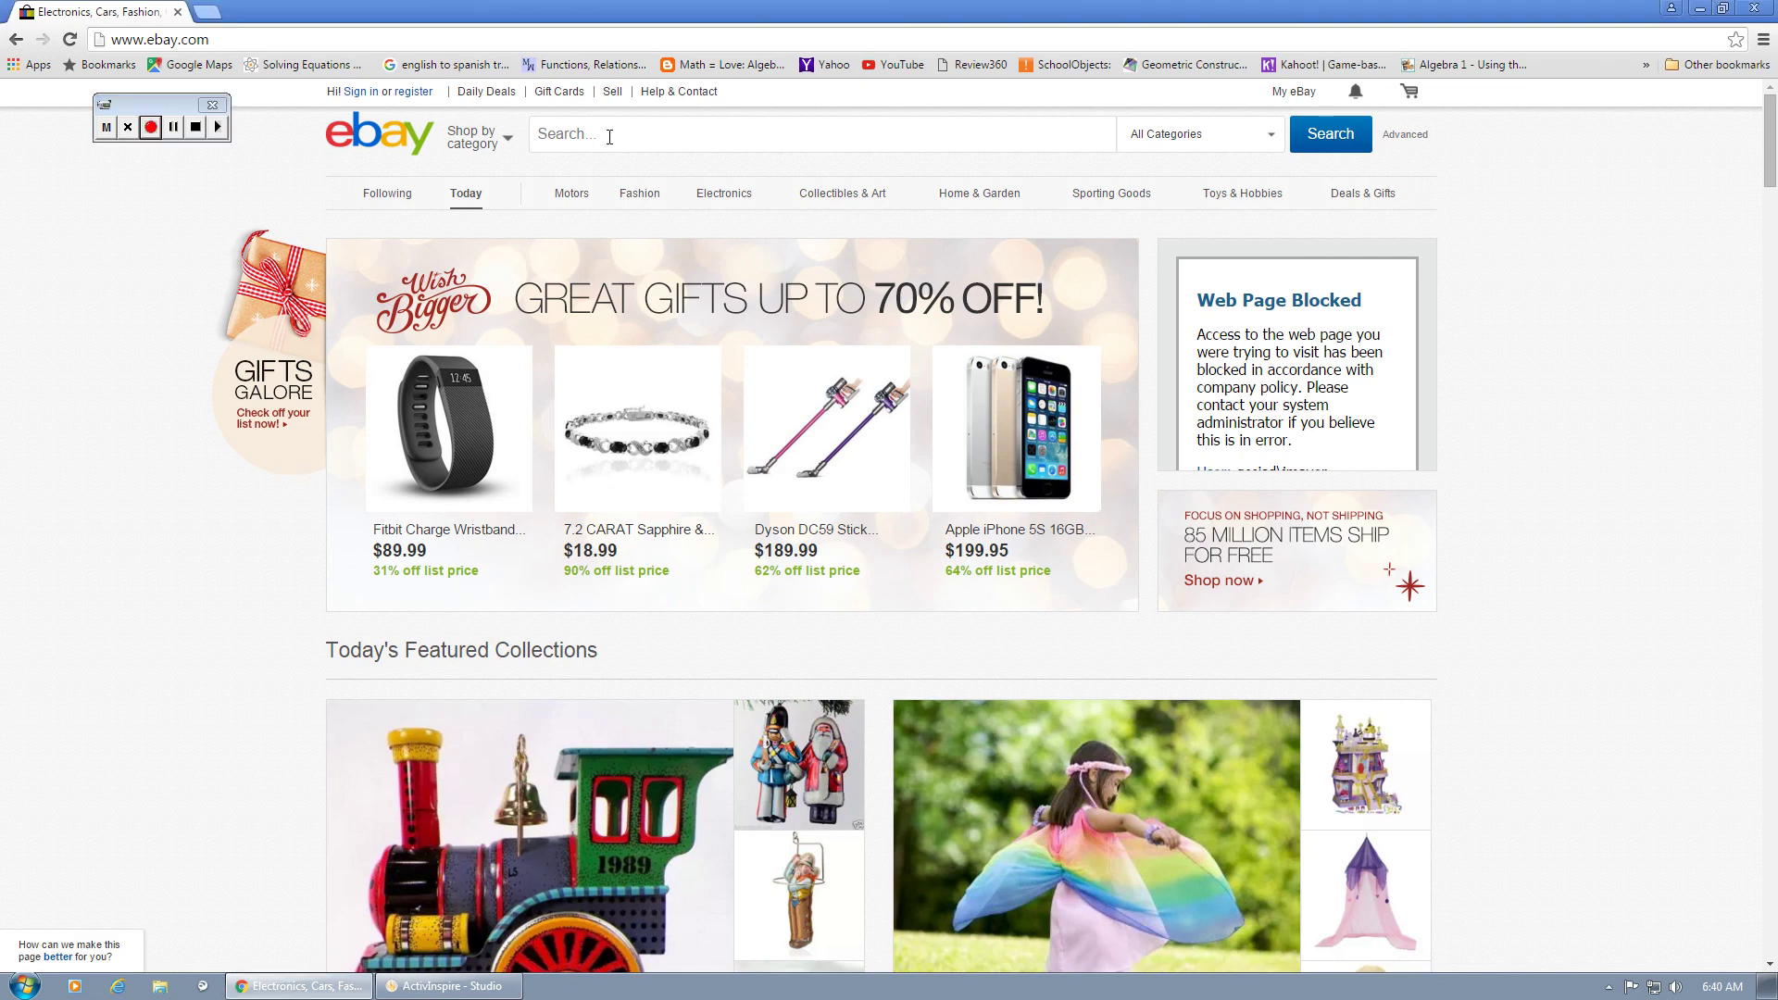
text(candy)
key(Return)
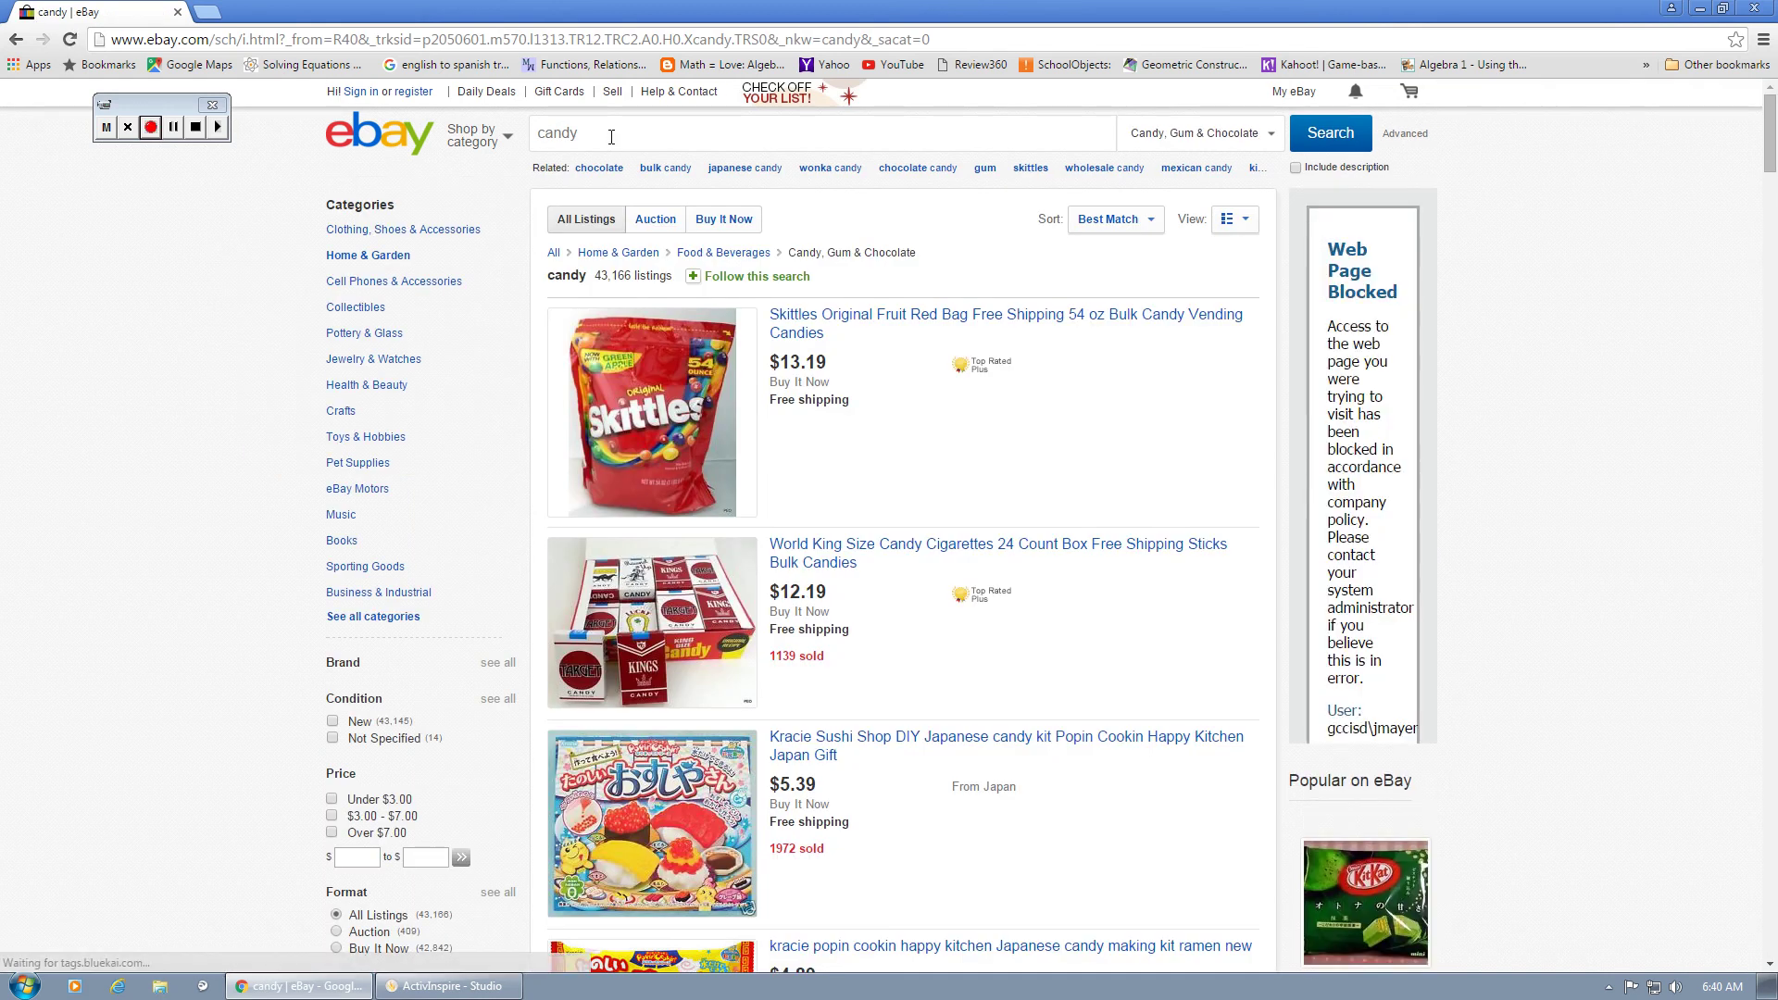
Filter the candy results to a minimum and maximum price of $2.95.
click(367, 850)
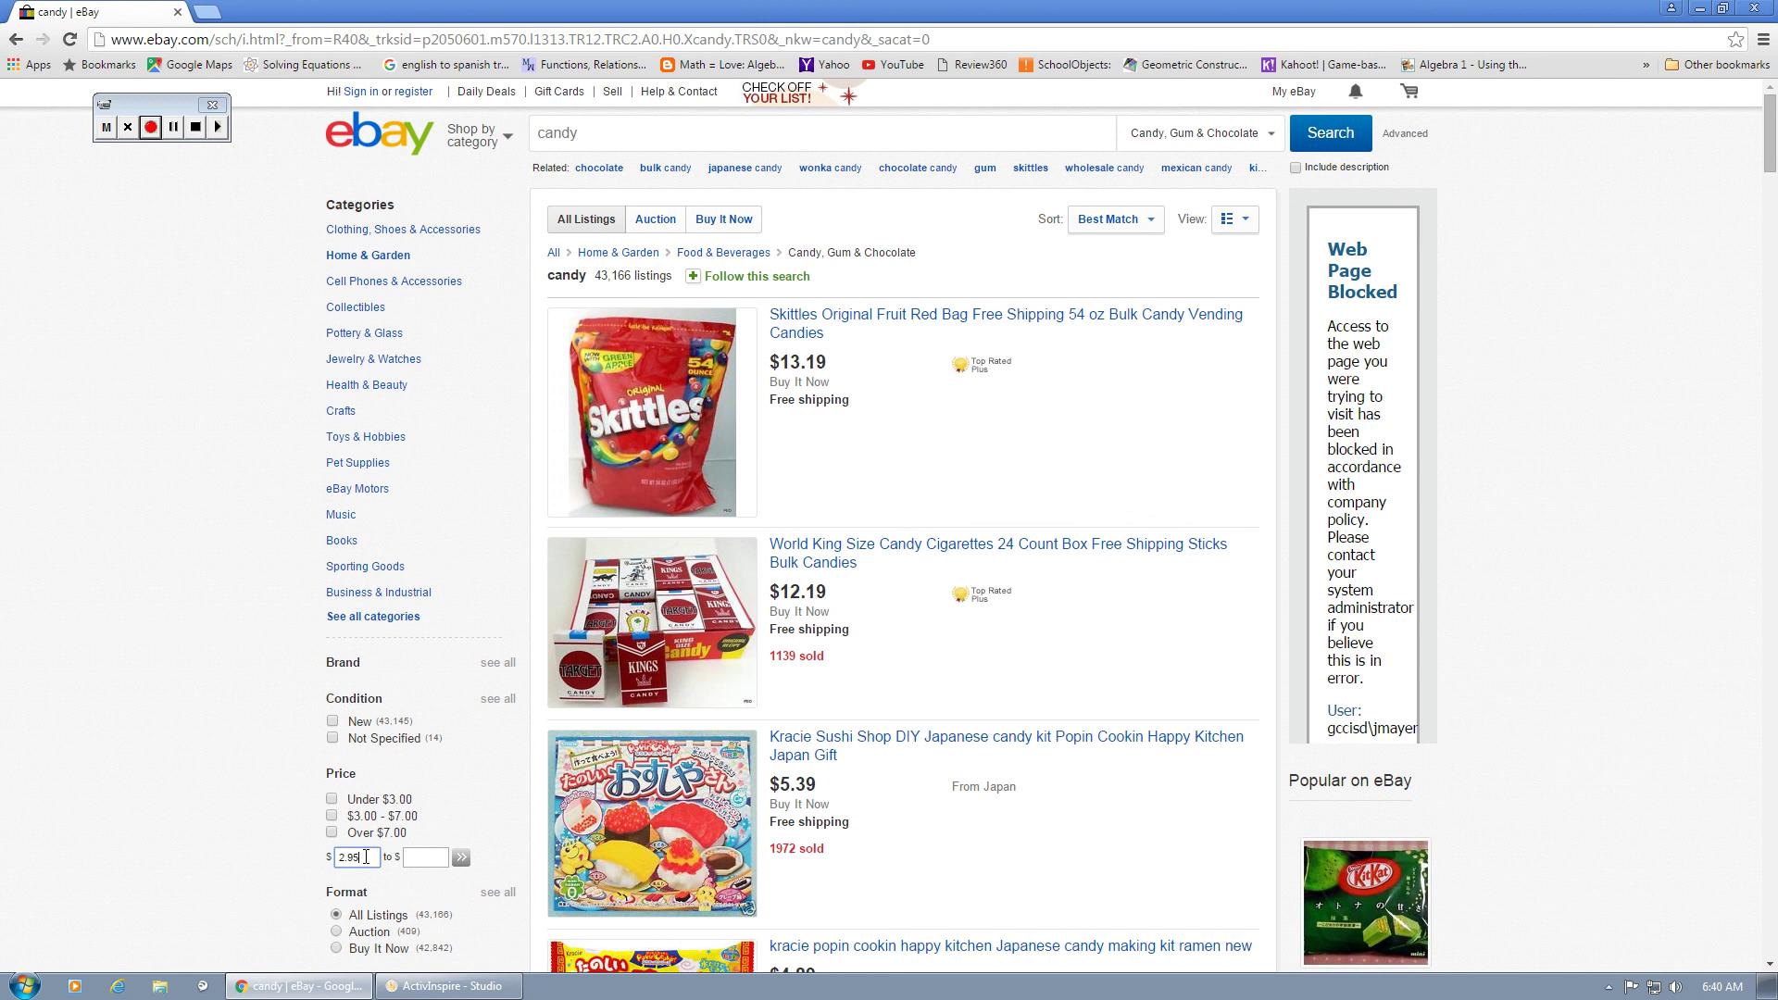
click(427, 858)
click(461, 862)
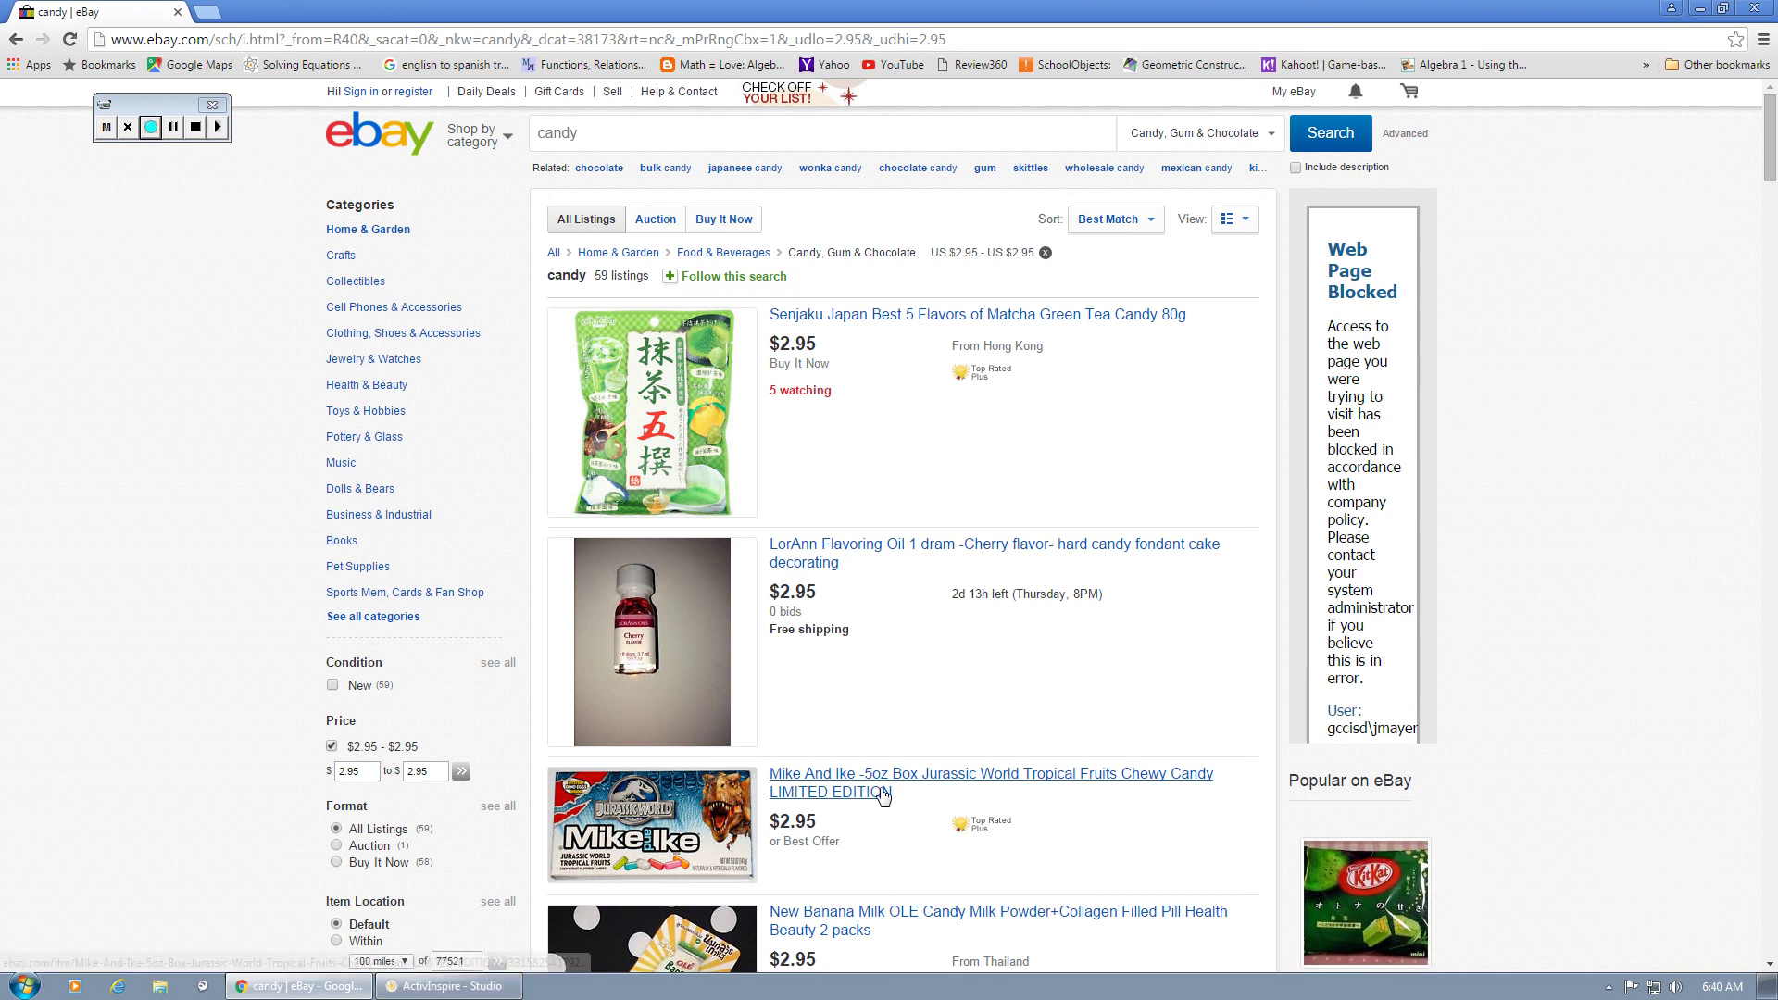
scroll(891, 769, down, 1)
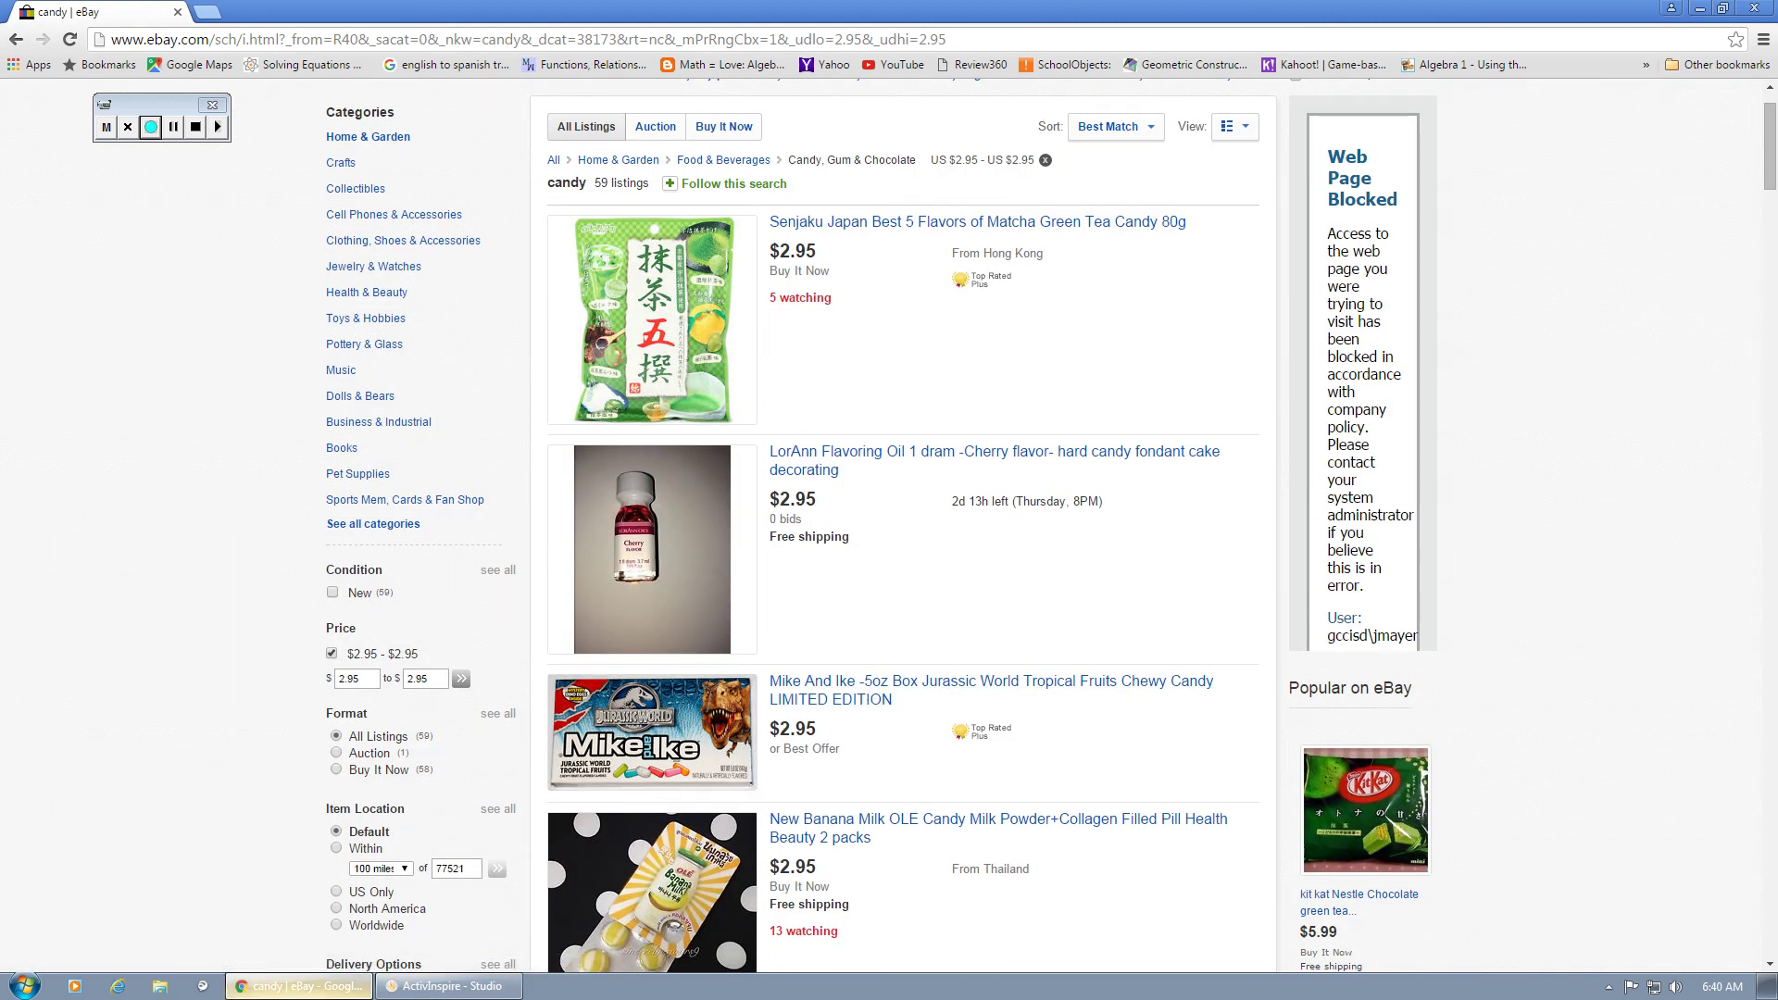
Back in the worksheet, handwrite 'Mike & Ike 5oz' in pink on the ITEM A line.
click(452, 986)
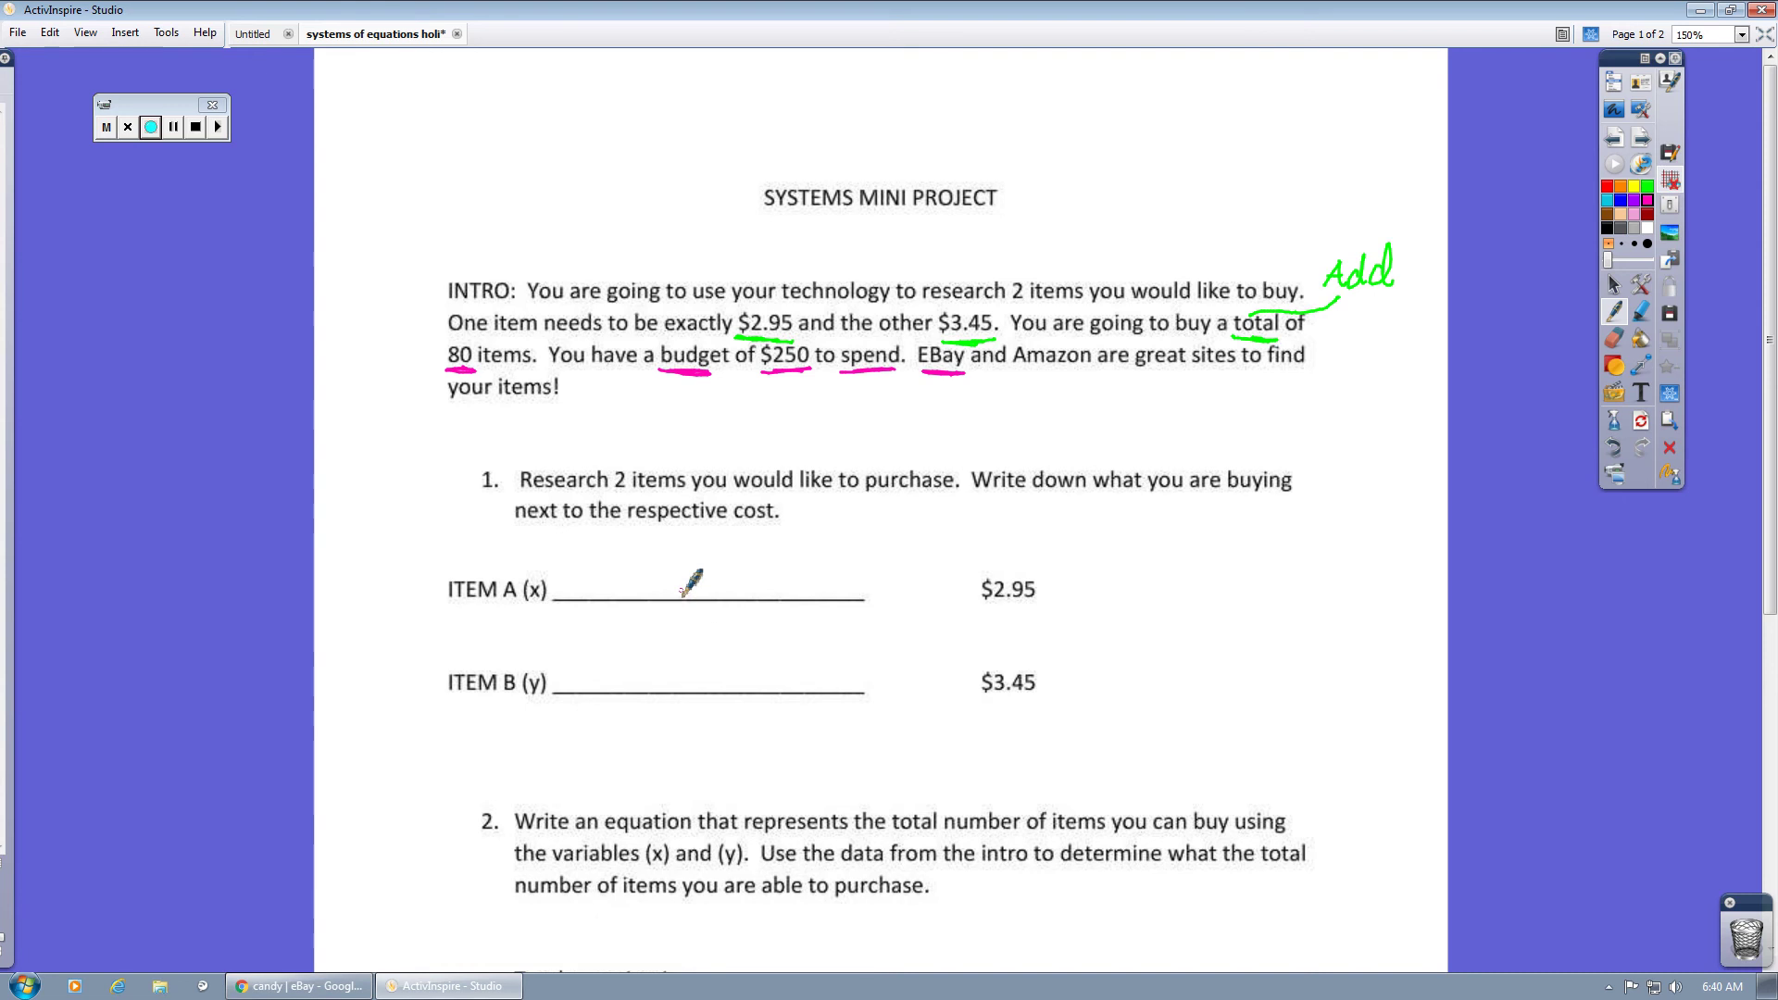
drag(557, 598, 608, 593)
mouse_move(613, 585)
mouse_down()
mouse_move(722, 585)
mouse_move(876, 541)
mouse_move(924, 574)
mouse_up()
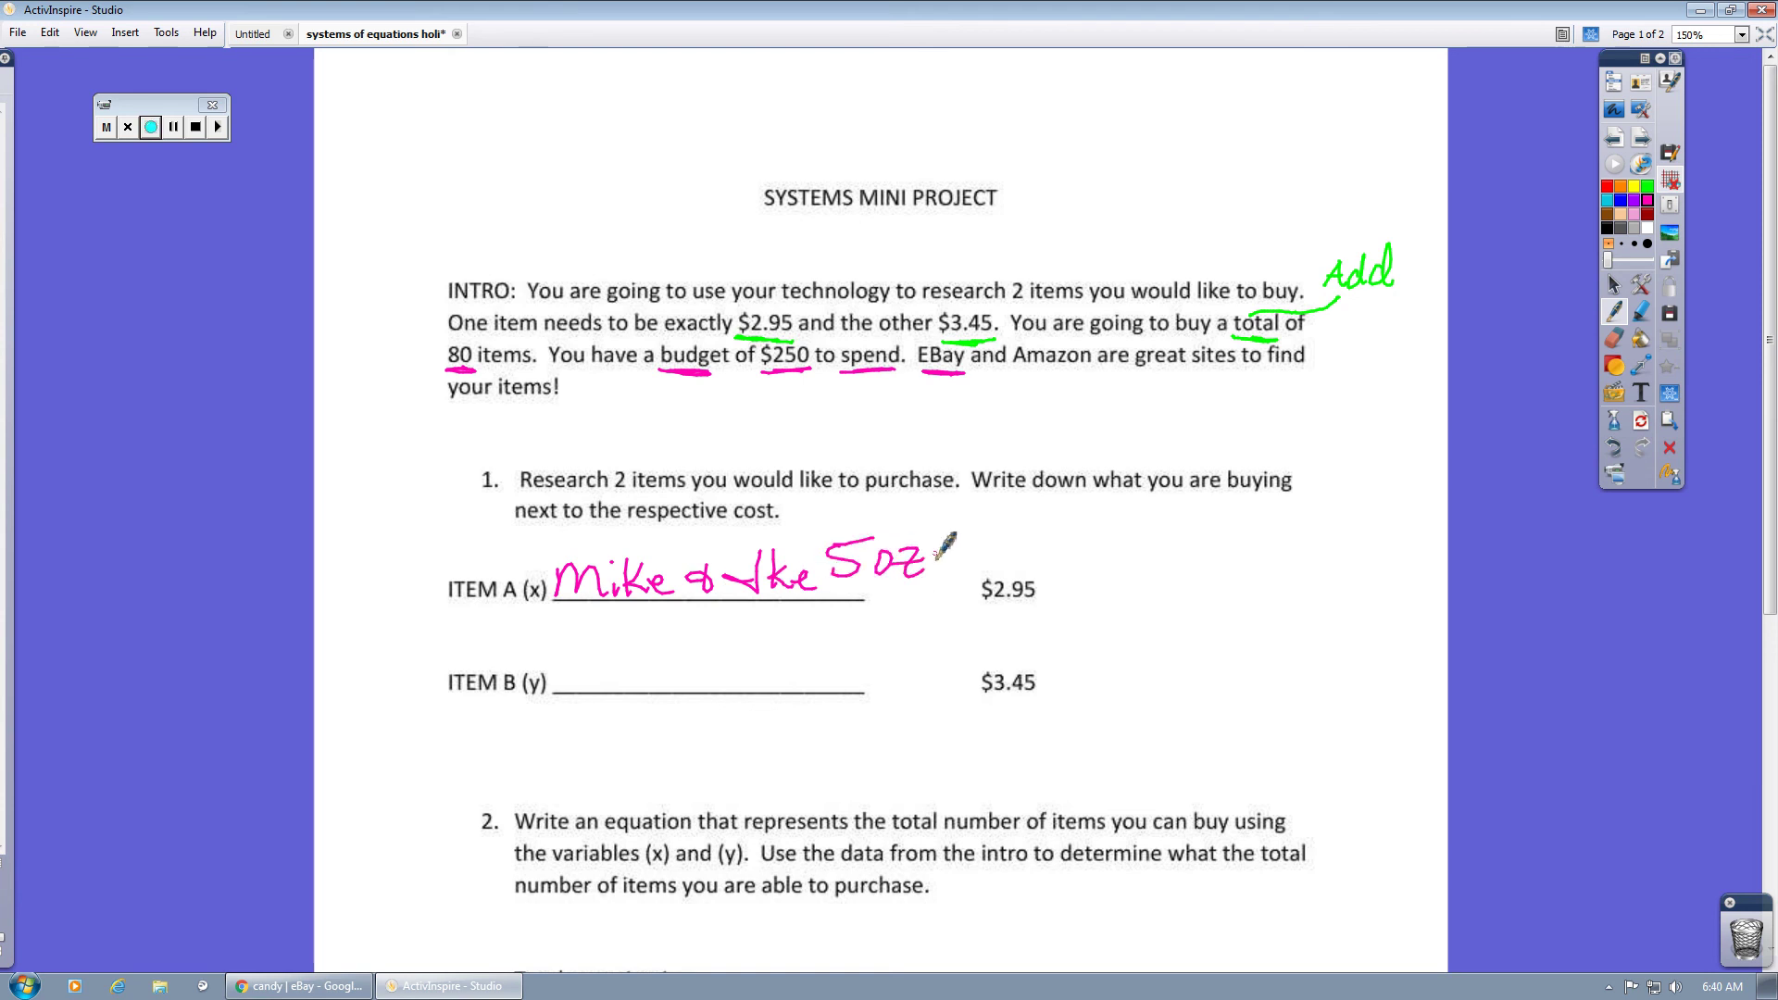
Change the eBay price range to 3.45–3.45, narrowing the candy results to 13 listings.
click(299, 985)
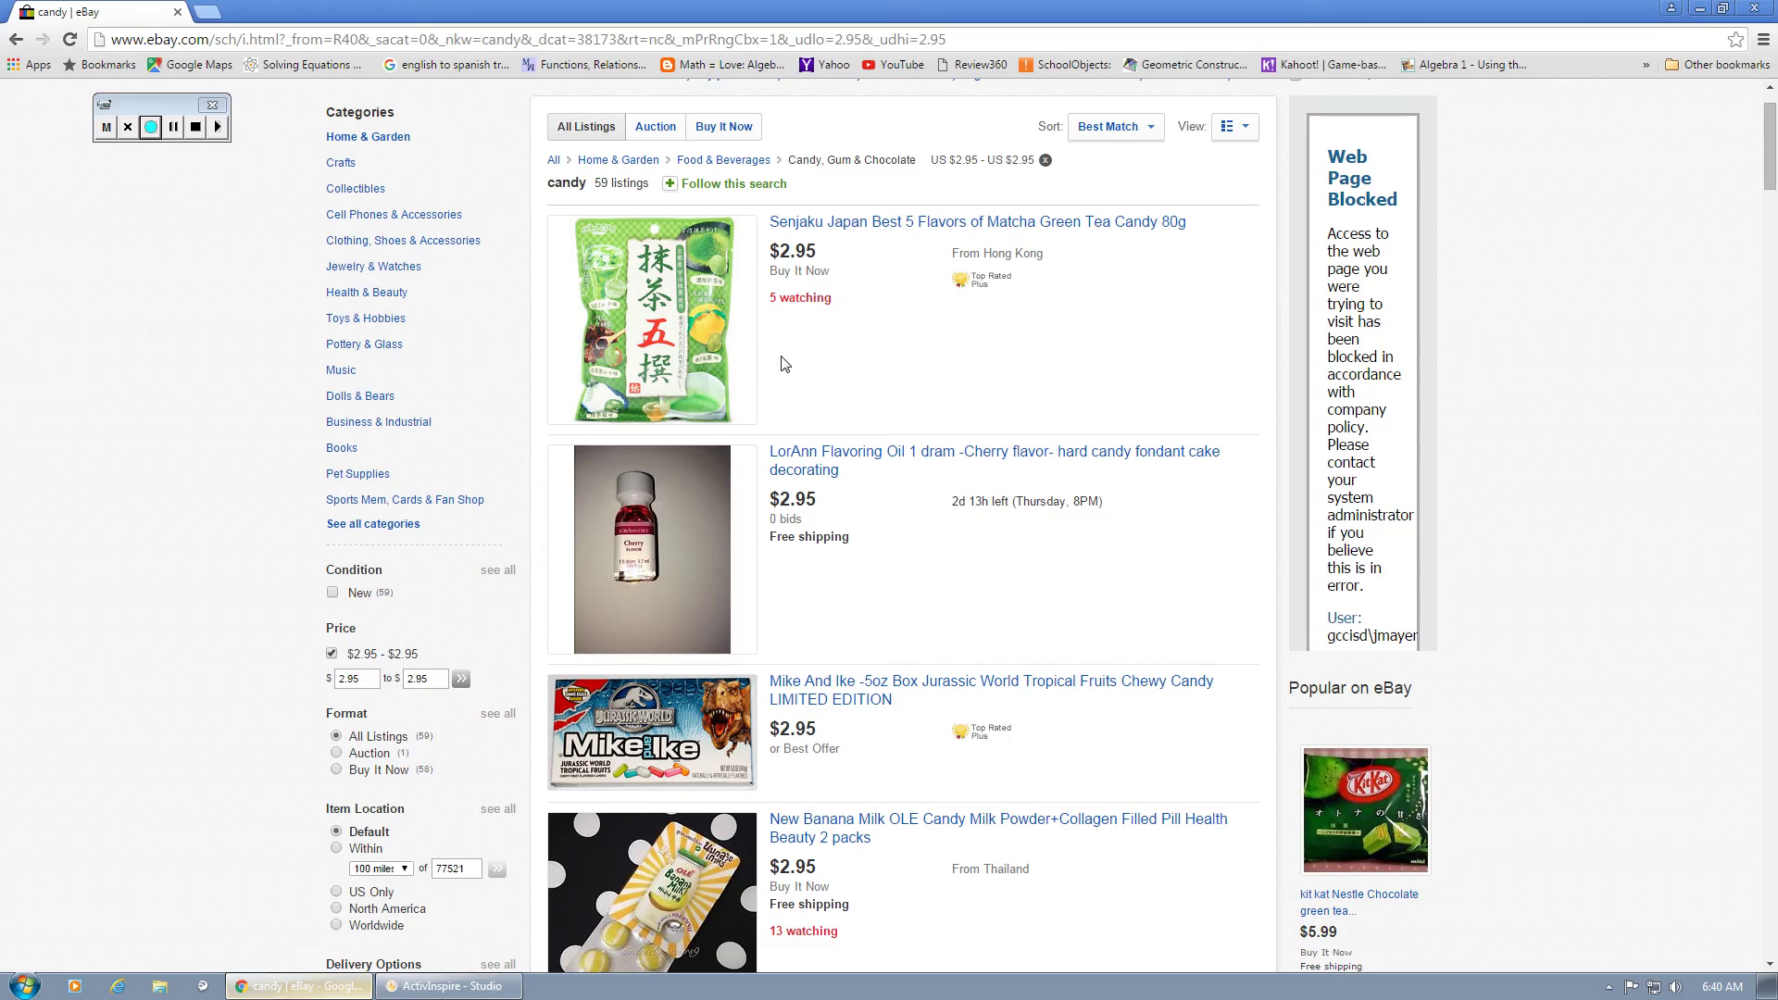
double_click(371, 678)
text(3.45)
key(Tab)
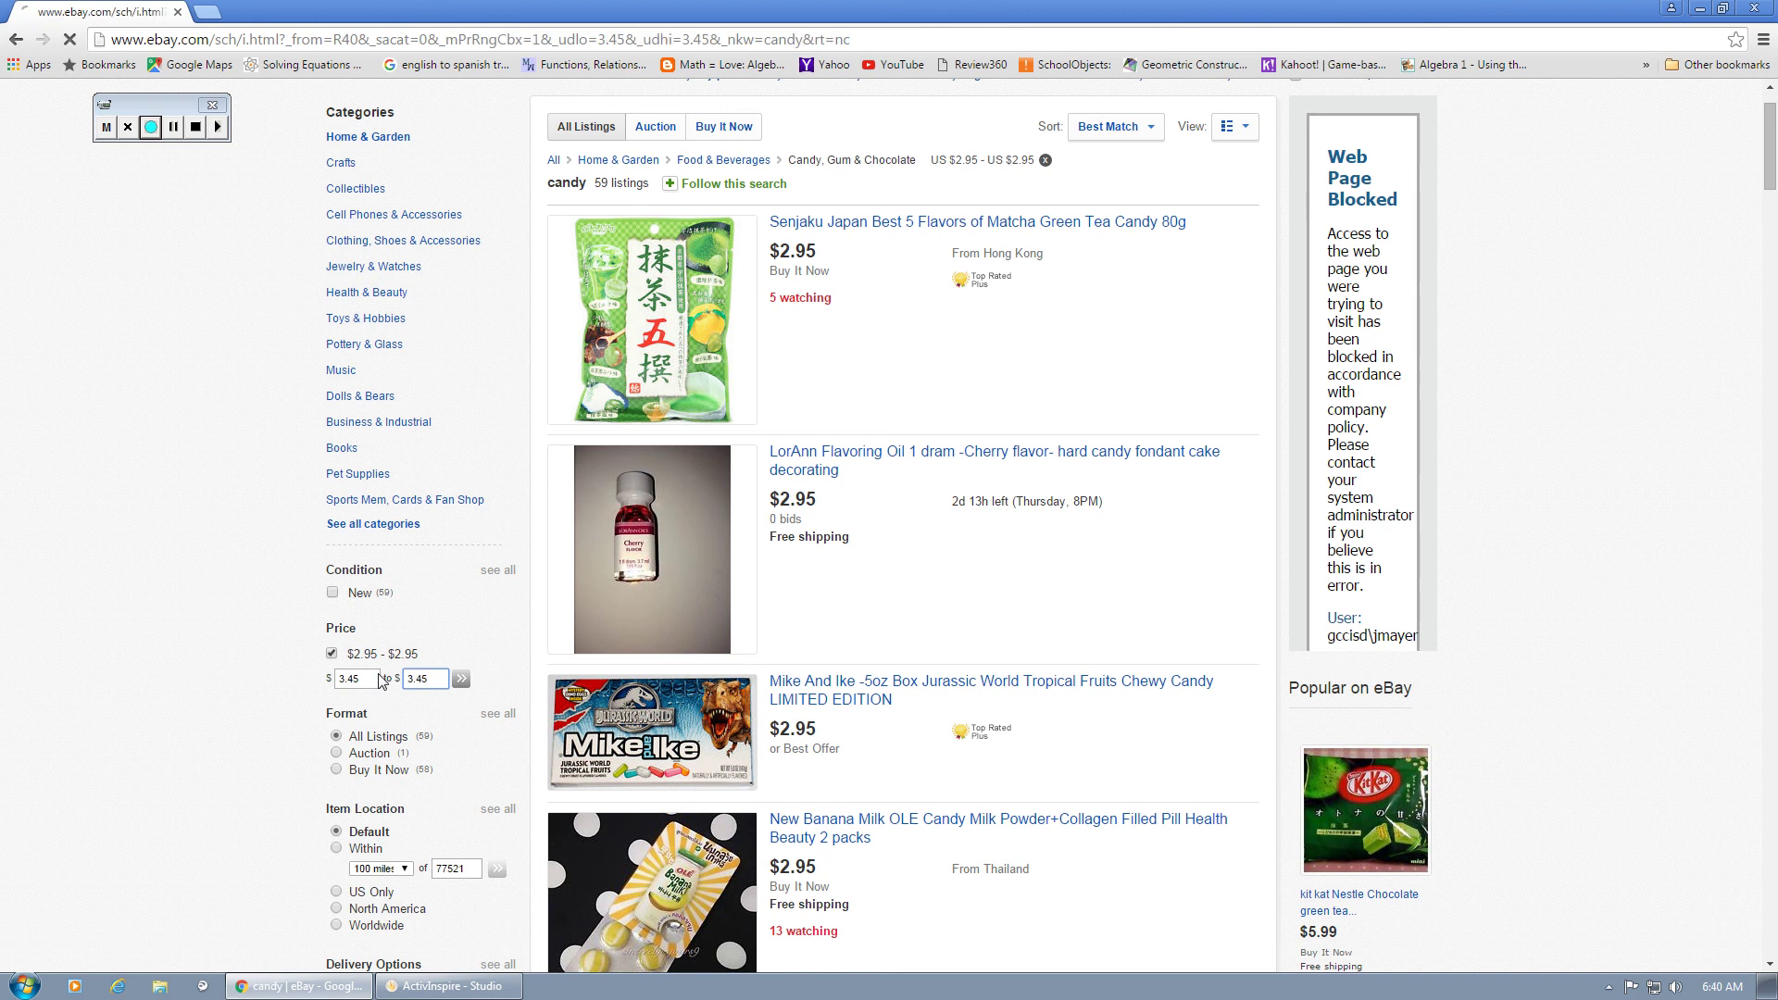
text(3.45)
key(Return)
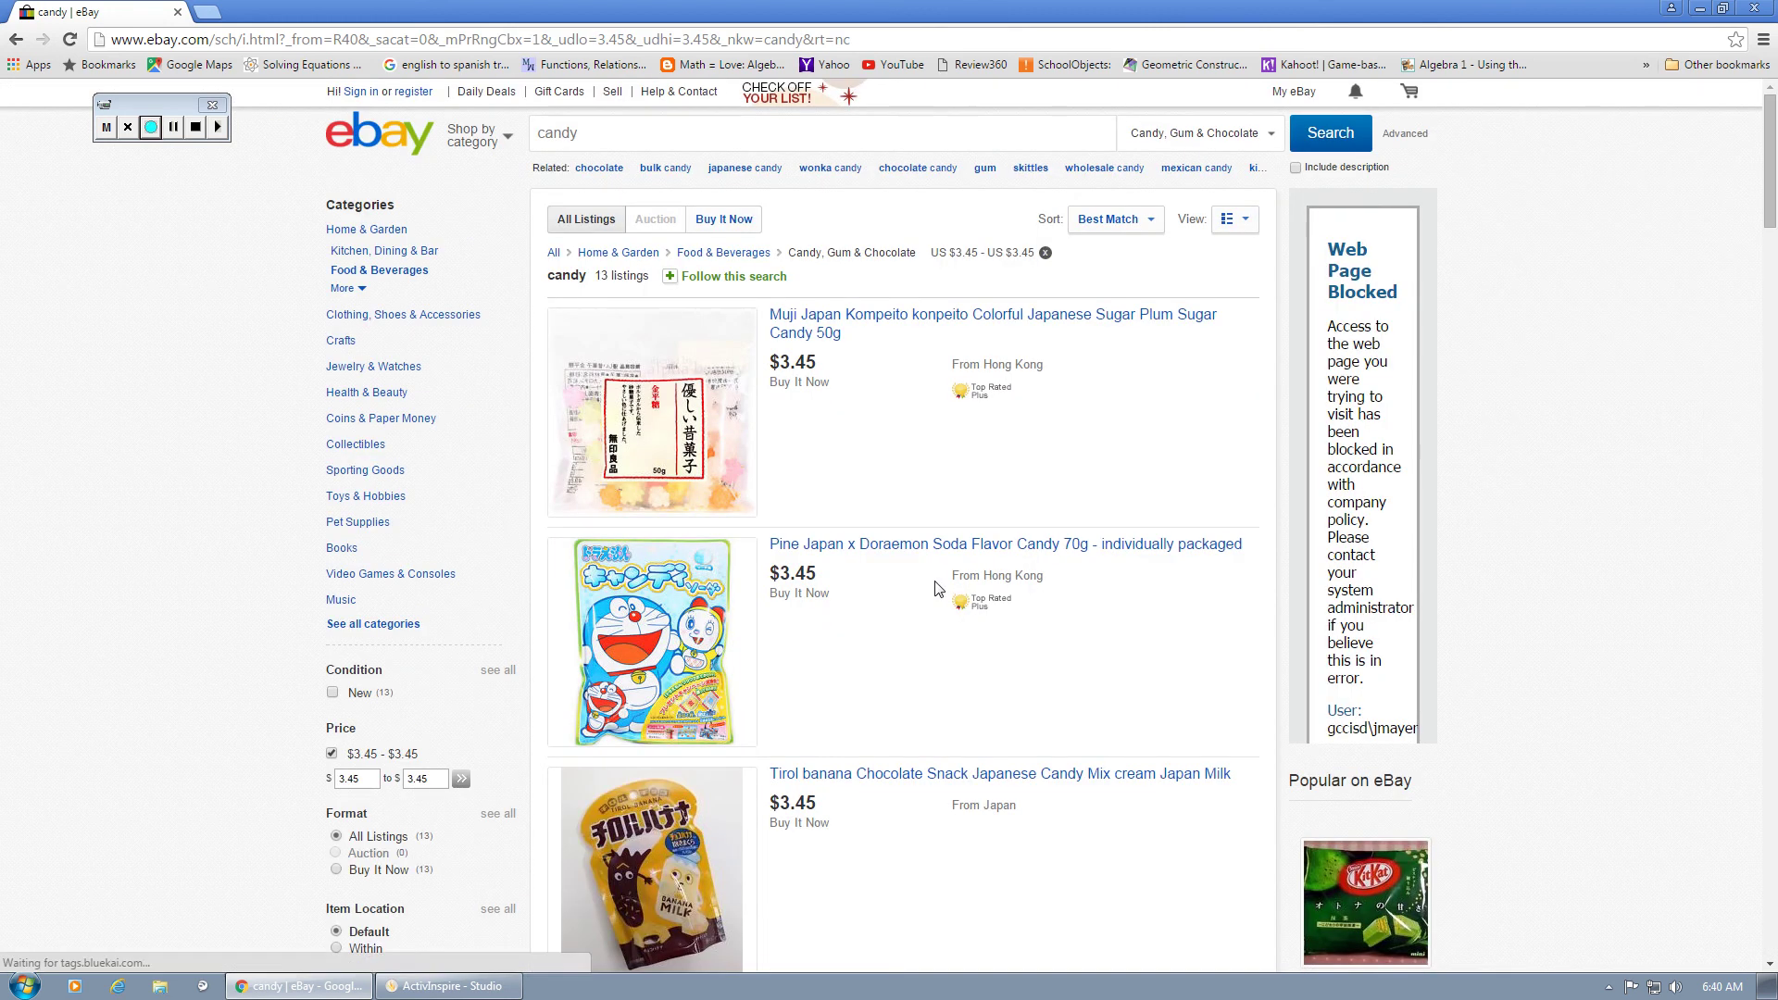
scroll(935, 589, down, 1)
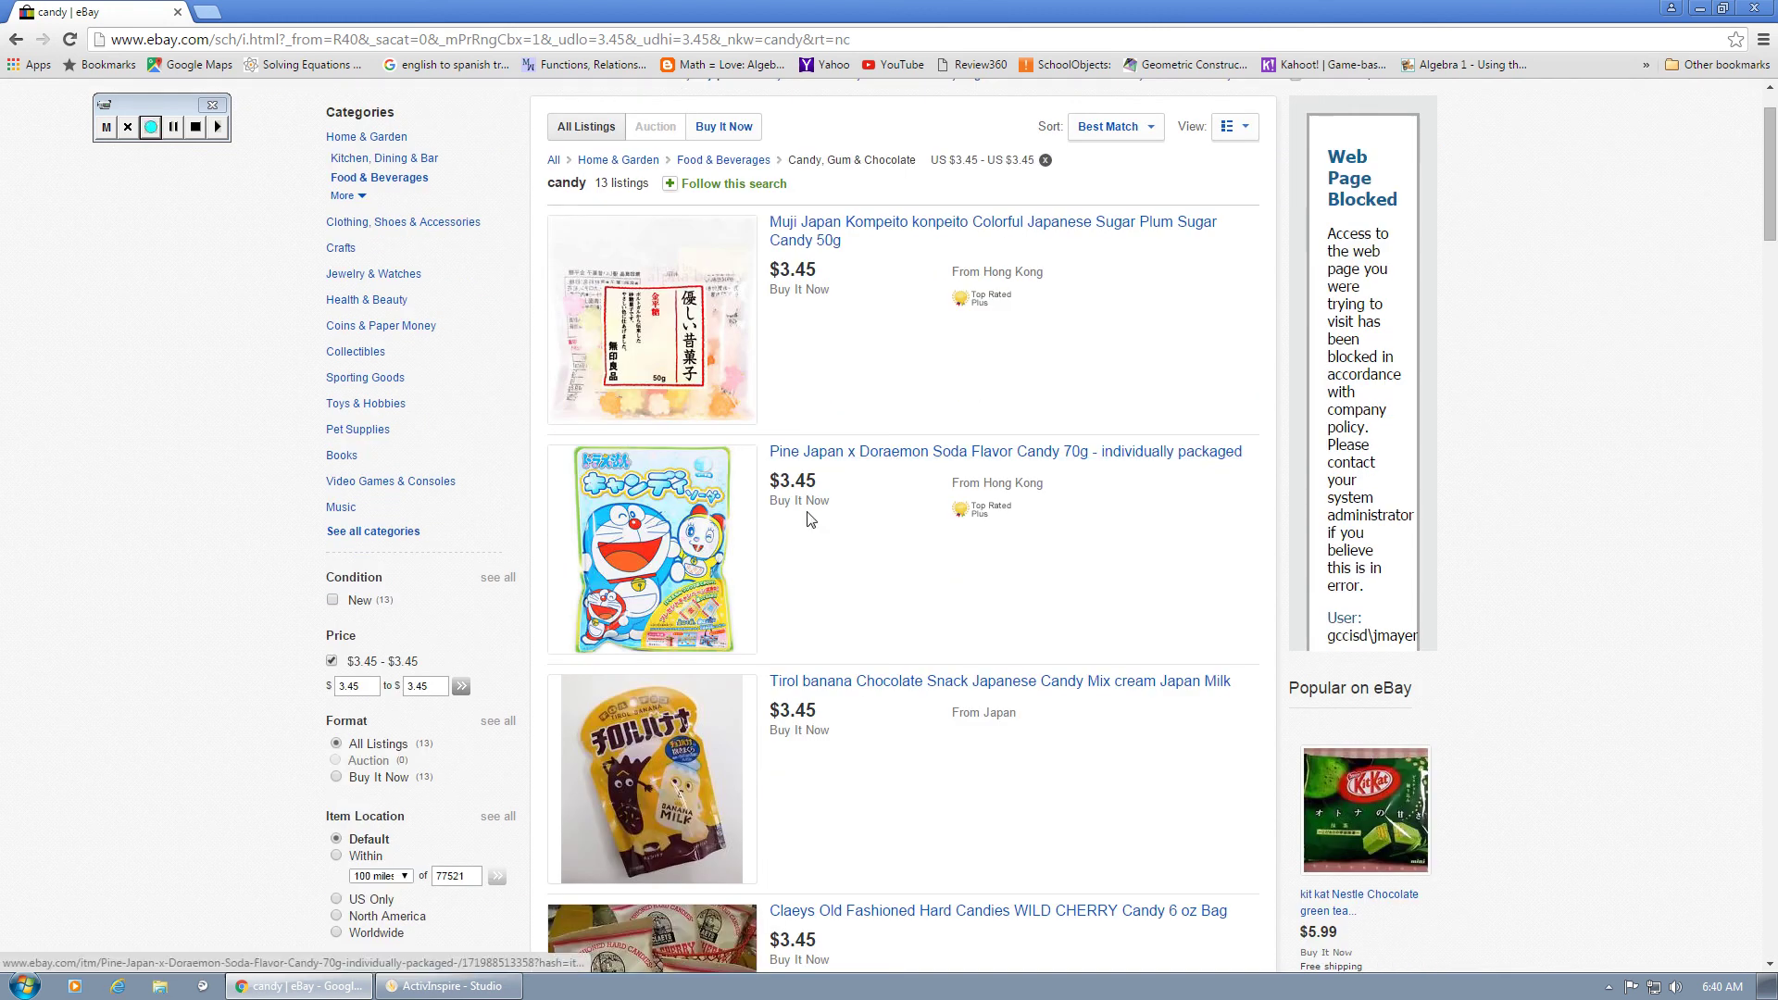
click(452, 986)
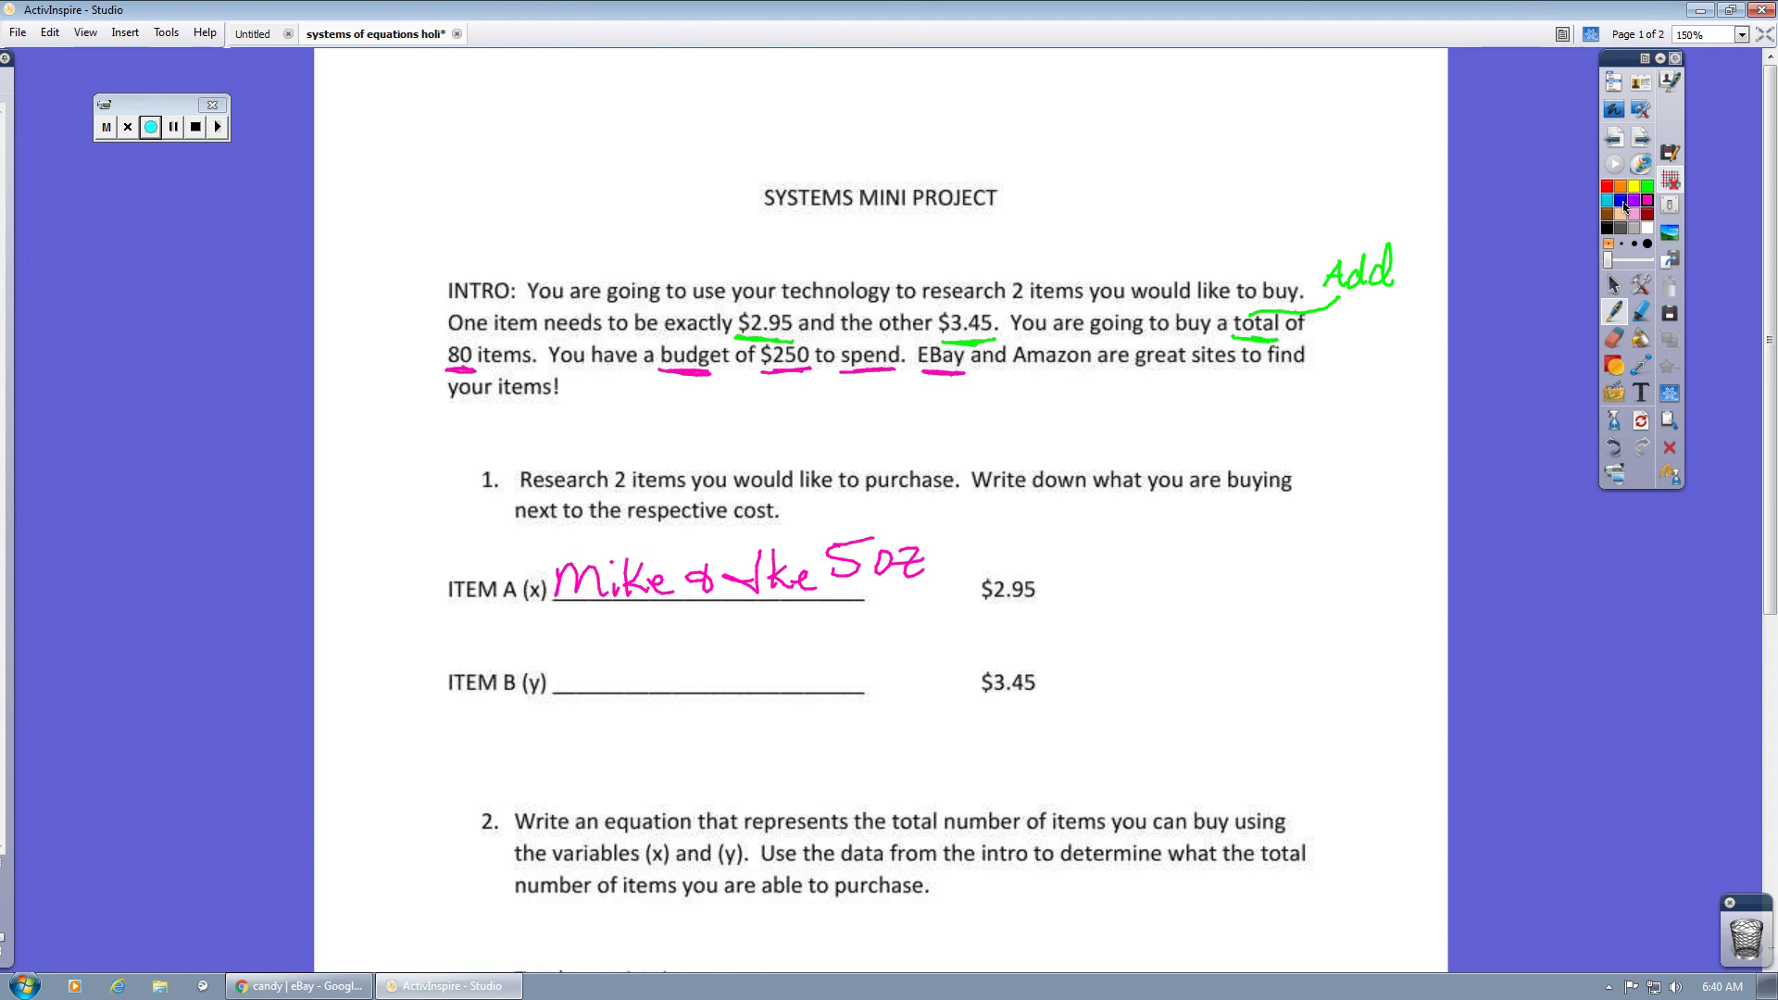
Handwrite 'Pine Japan' in blue on the ITEM B line beside $3.45.
mouse_move(556, 633)
mouse_down()
mouse_move(559, 689)
mouse_move(758, 669)
mouse_move(789, 685)
mouse_move(848, 665)
mouse_up()
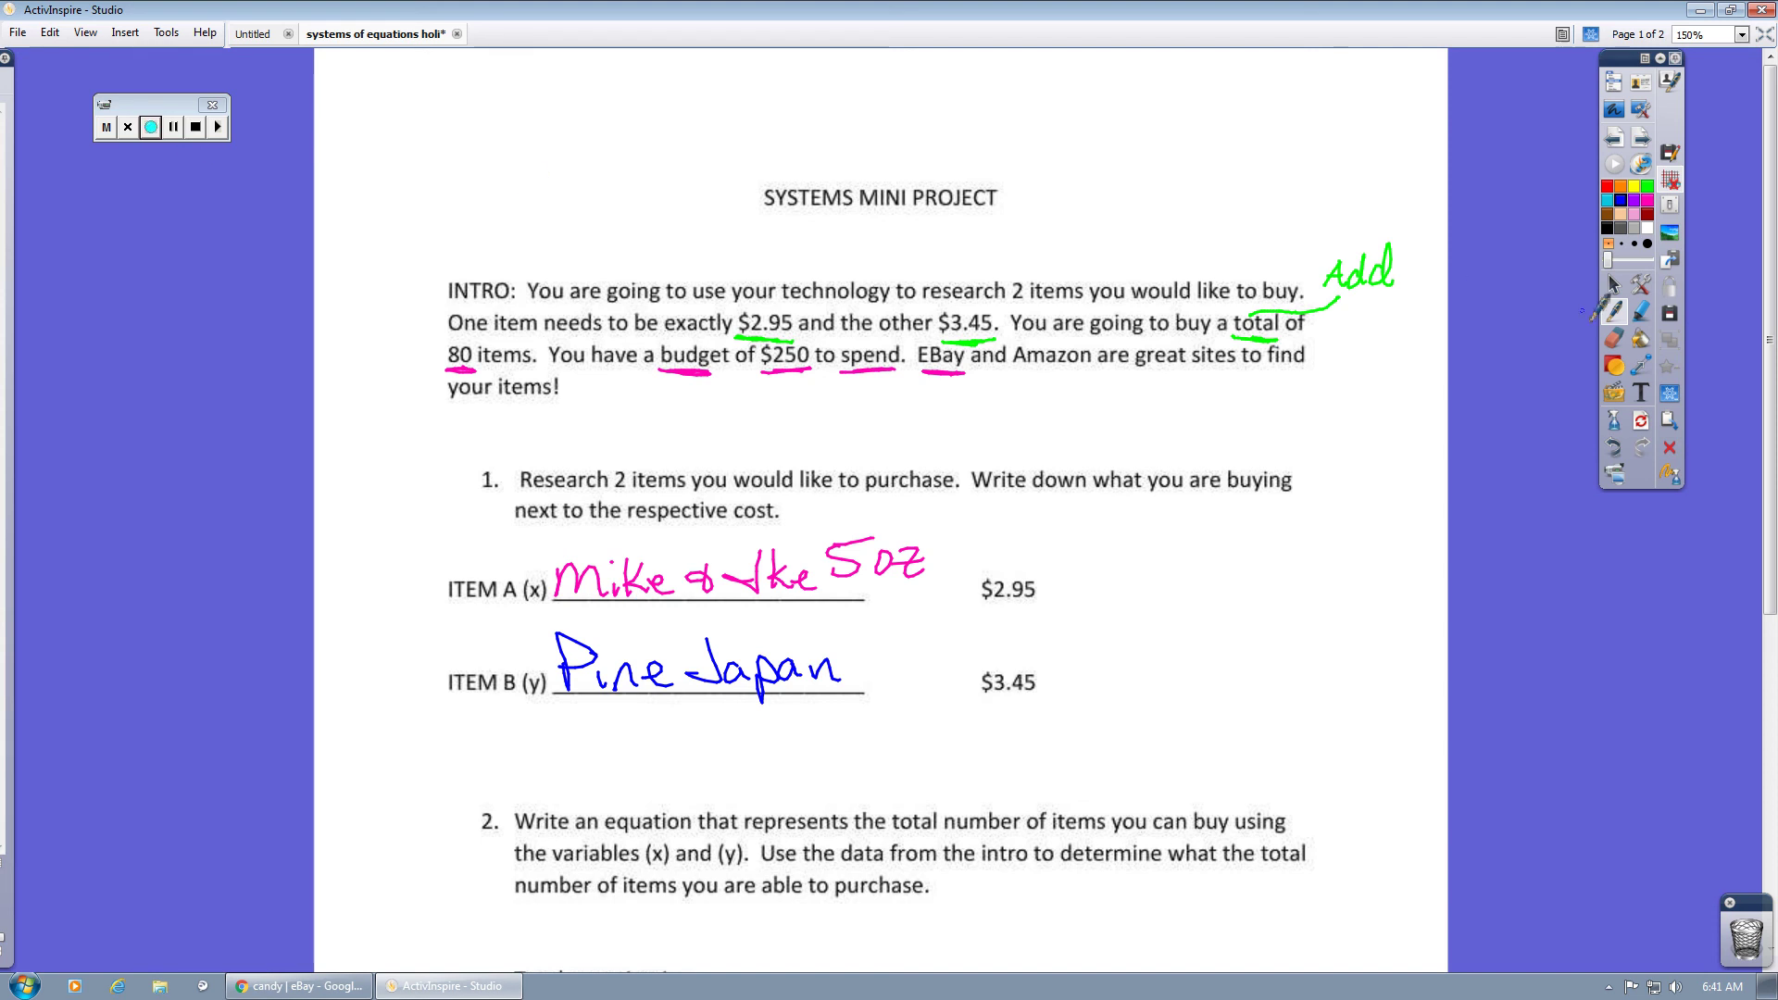
Clear the existing ink from the page and return to the pen.
click(1670, 447)
click(1617, 286)
scroll(796, 653, down, 5)
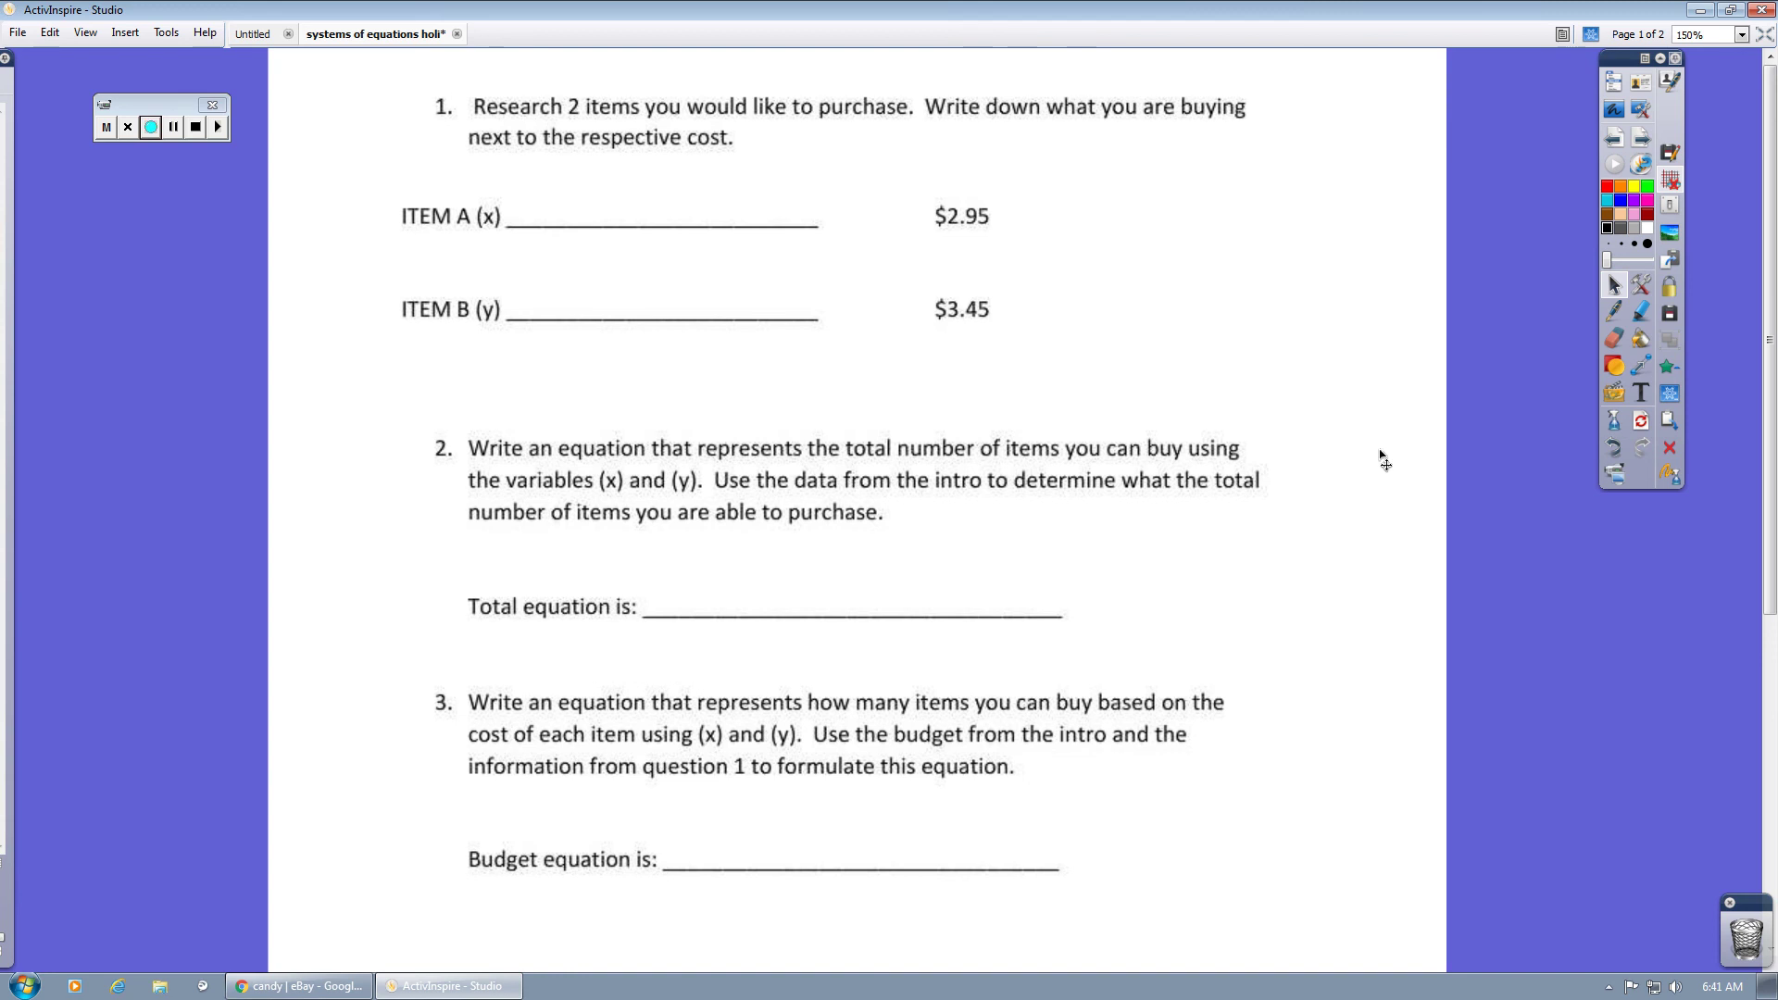
scroll(1096, 481, up, 3)
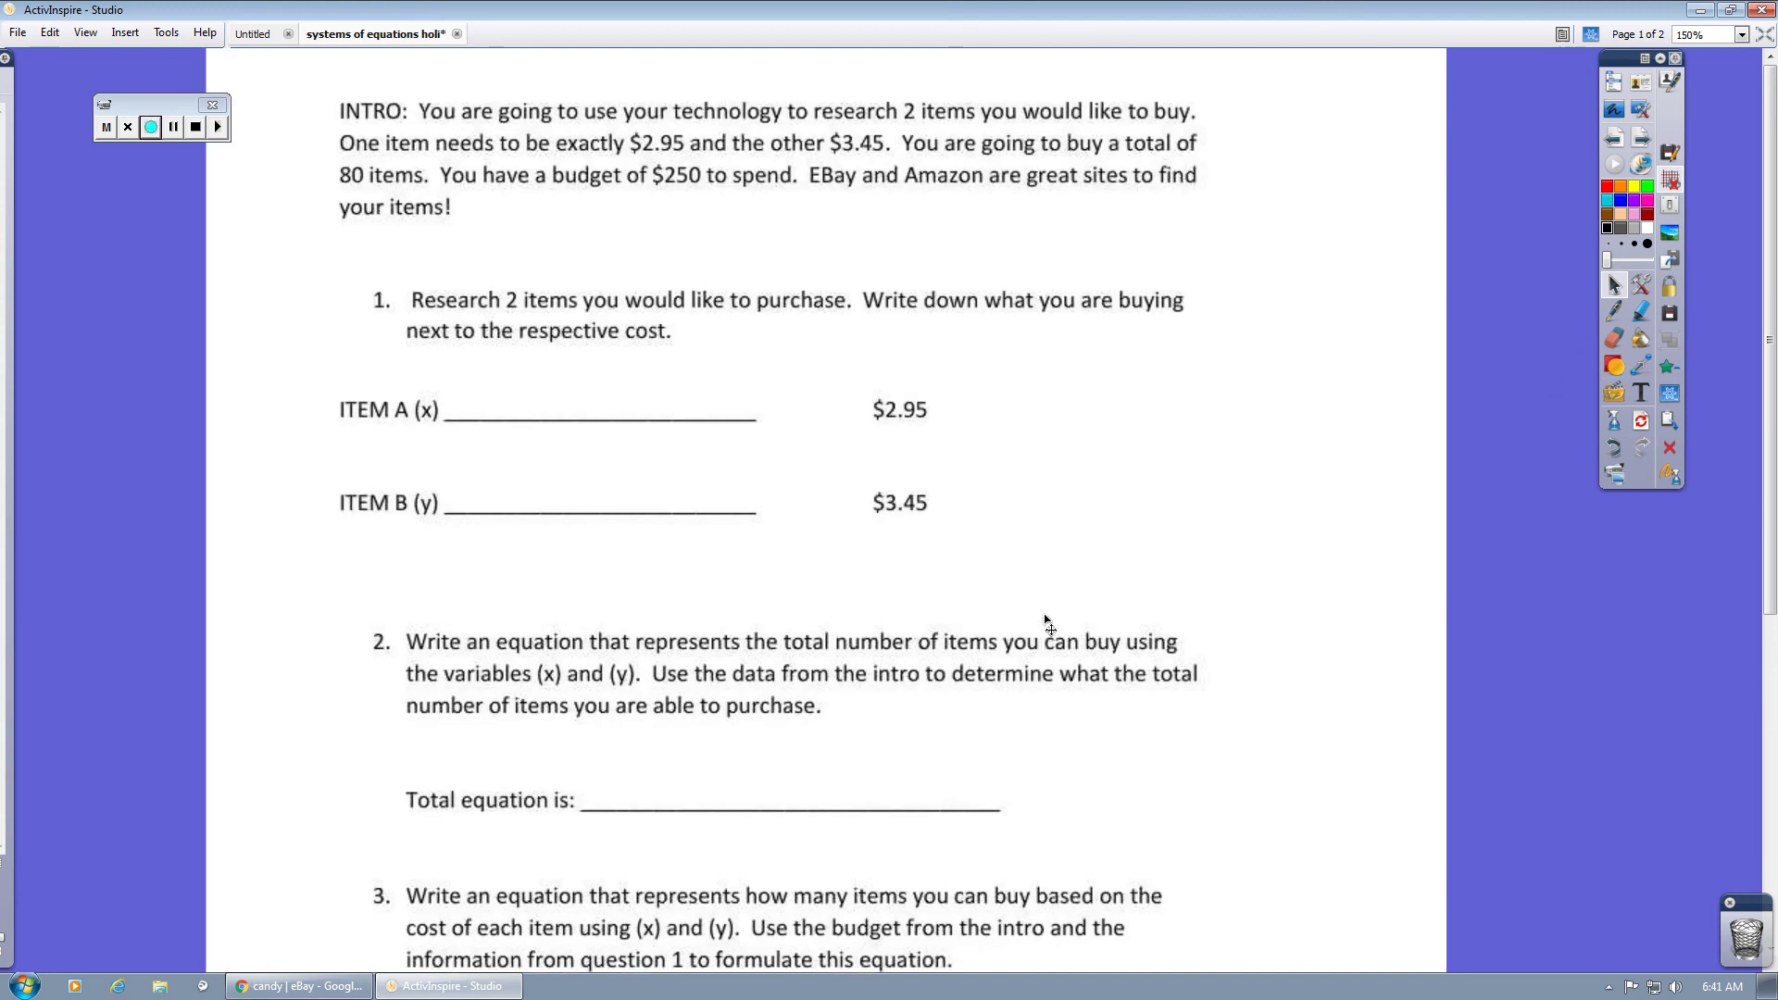
click(1614, 311)
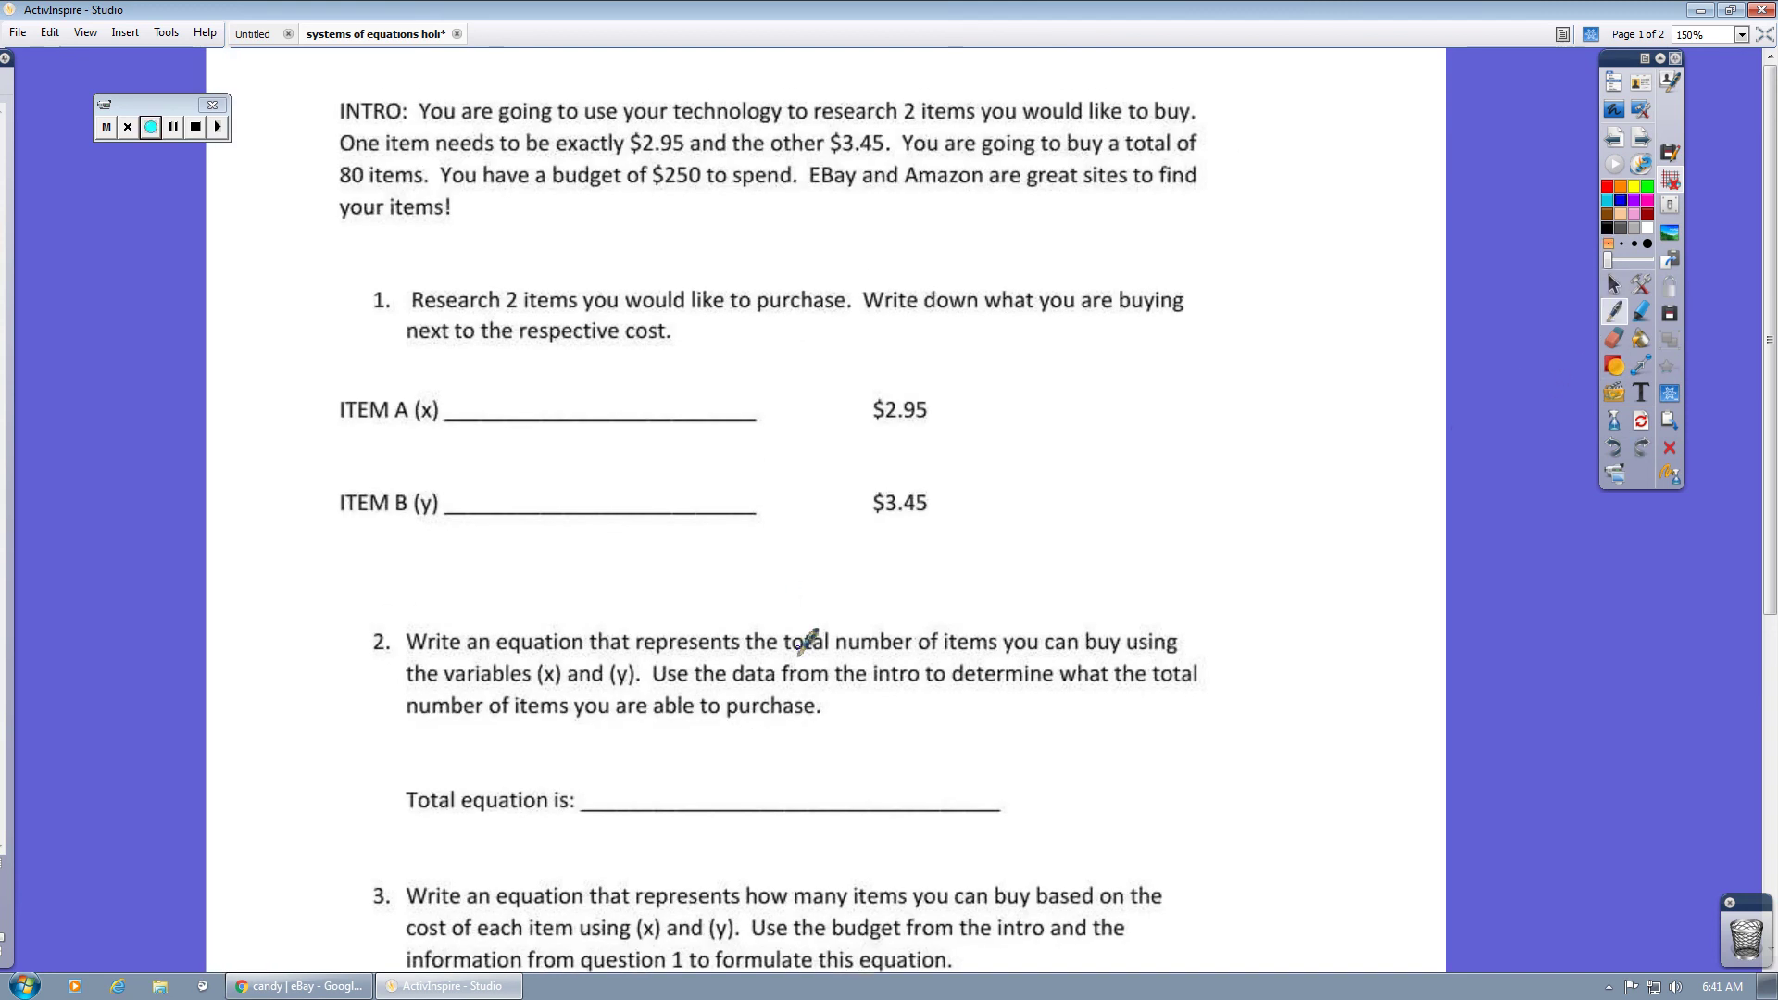
In blue, underline total, (x) and (y) in question 2 and star the total equation line.
mouse_move(781, 653)
mouse_down()
mouse_move(819, 649)
mouse_move(843, 608)
mouse_move(871, 615)
mouse_move(893, 579)
mouse_move(921, 611)
mouse_up()
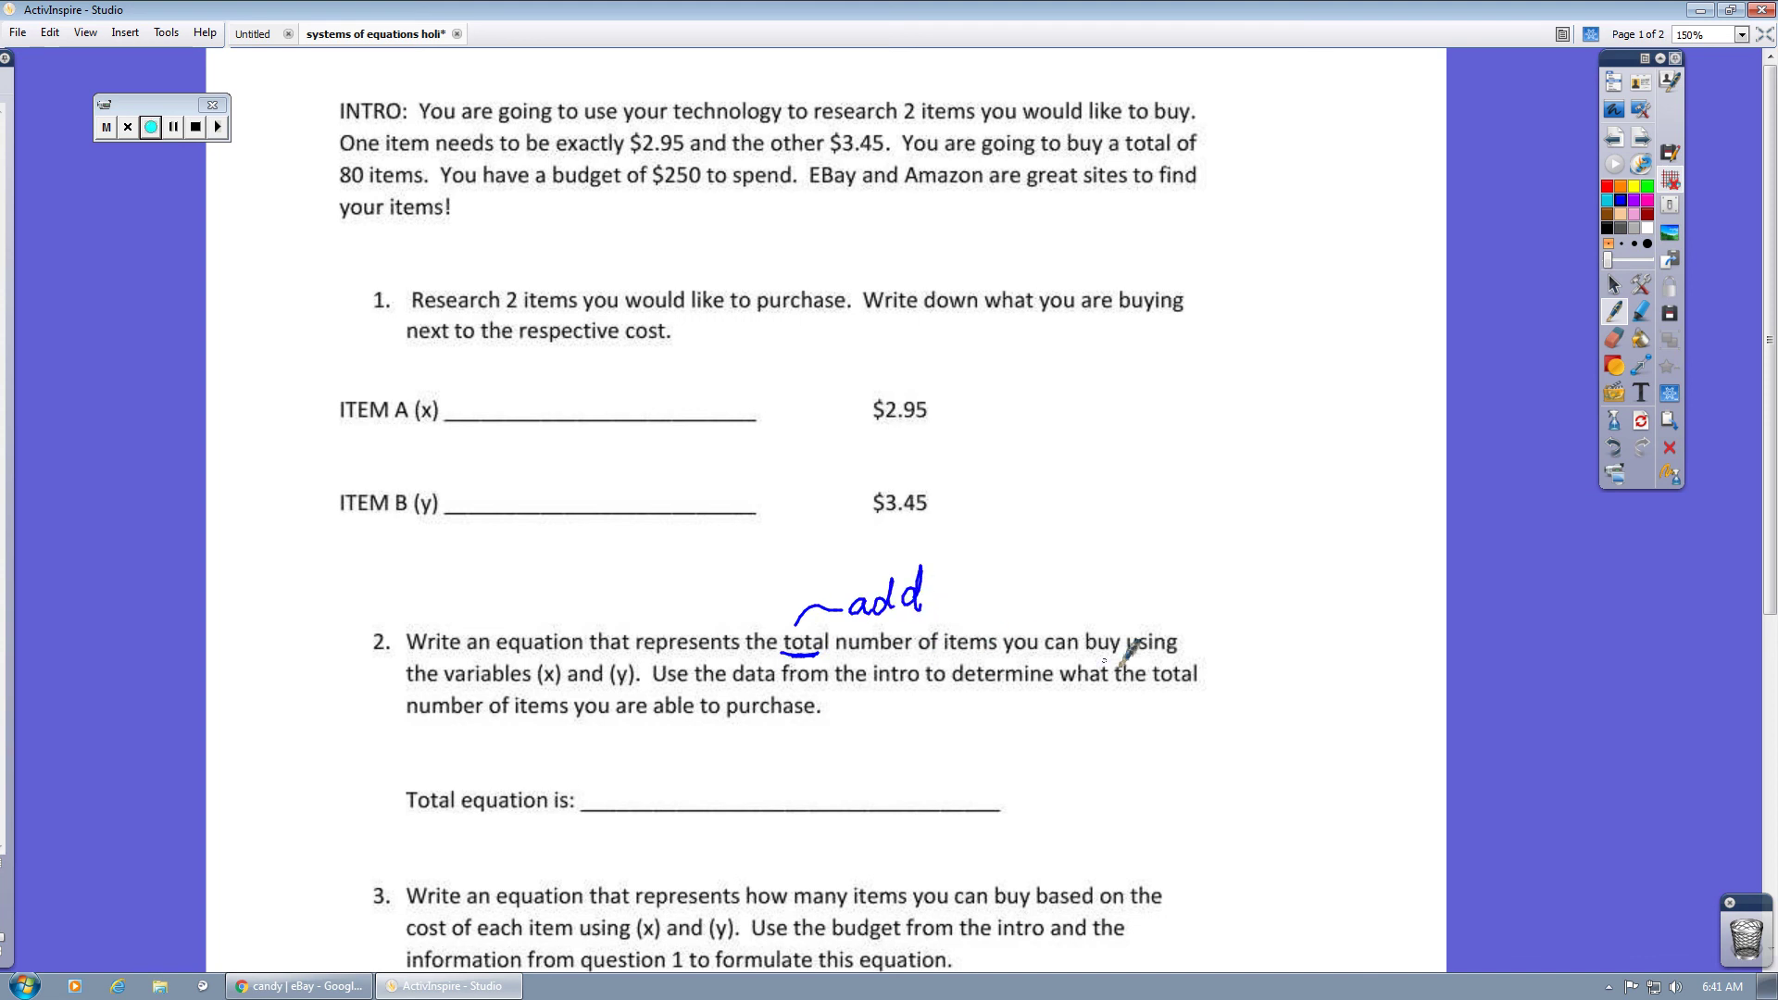
drag(559, 692, 636, 690)
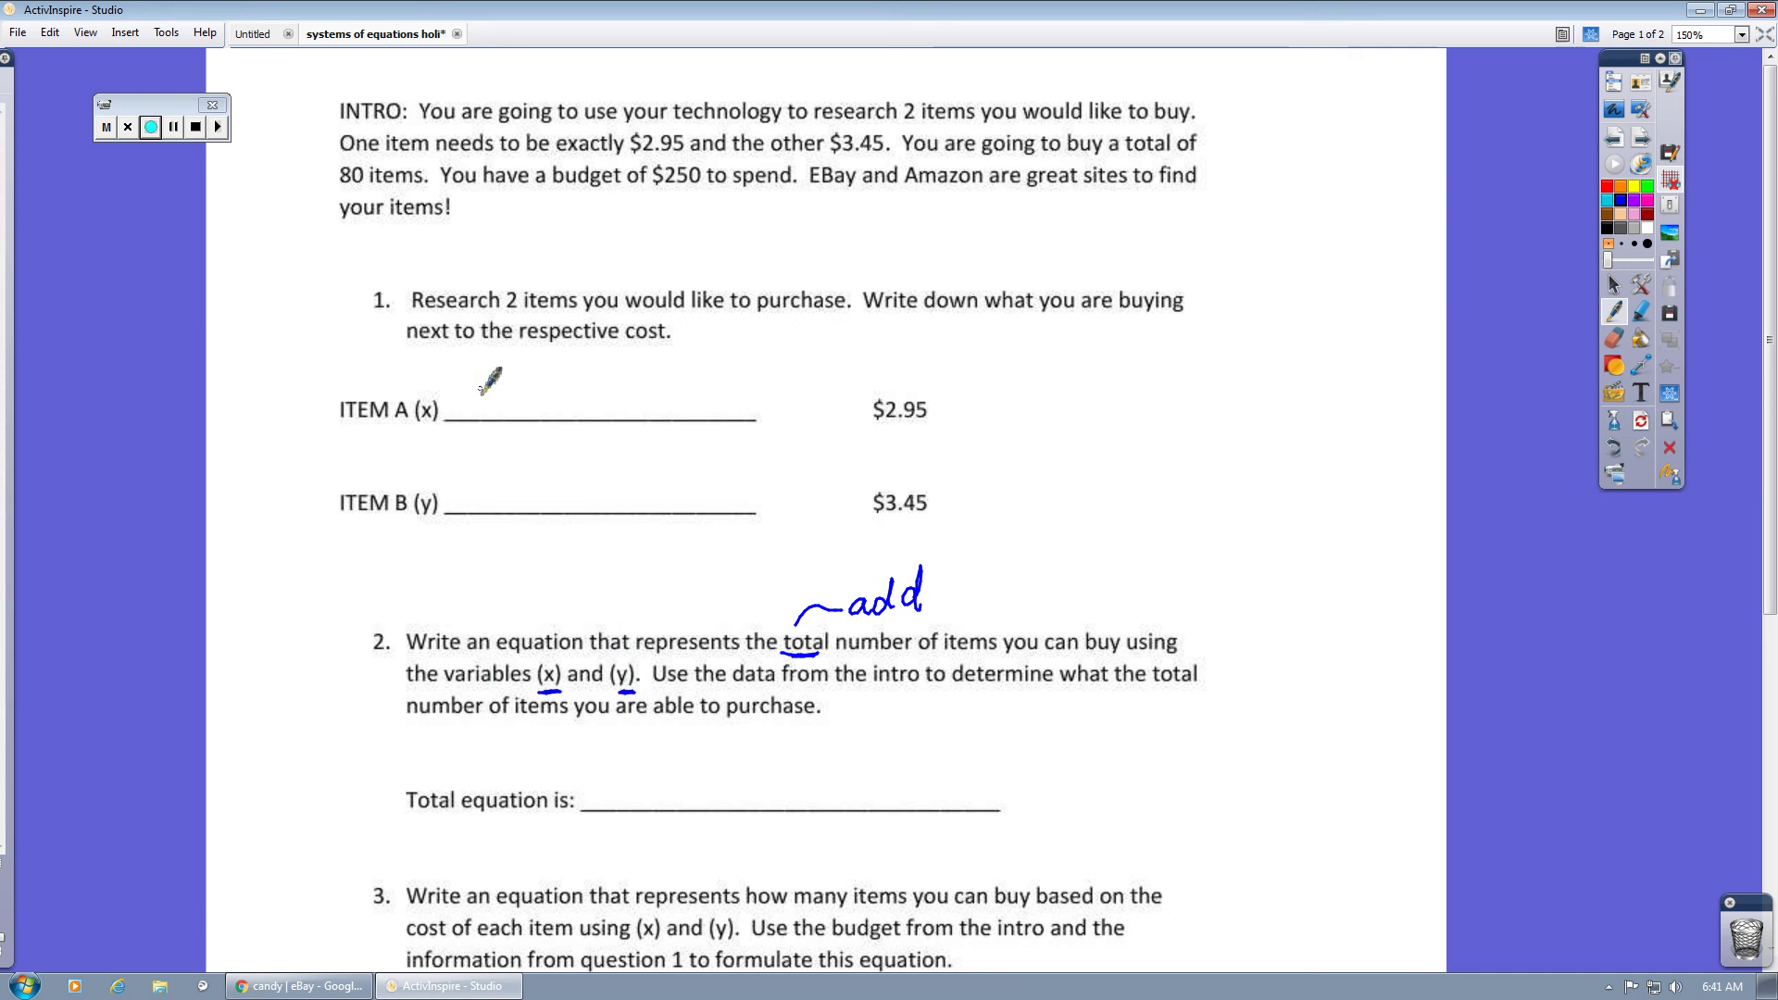
drag(422, 430, 435, 429)
mouse_move(364, 157)
mouse_down()
mouse_move(329, 169)
mouse_move(409, 193)
mouse_move(422, 160)
mouse_move(356, 159)
mouse_up()
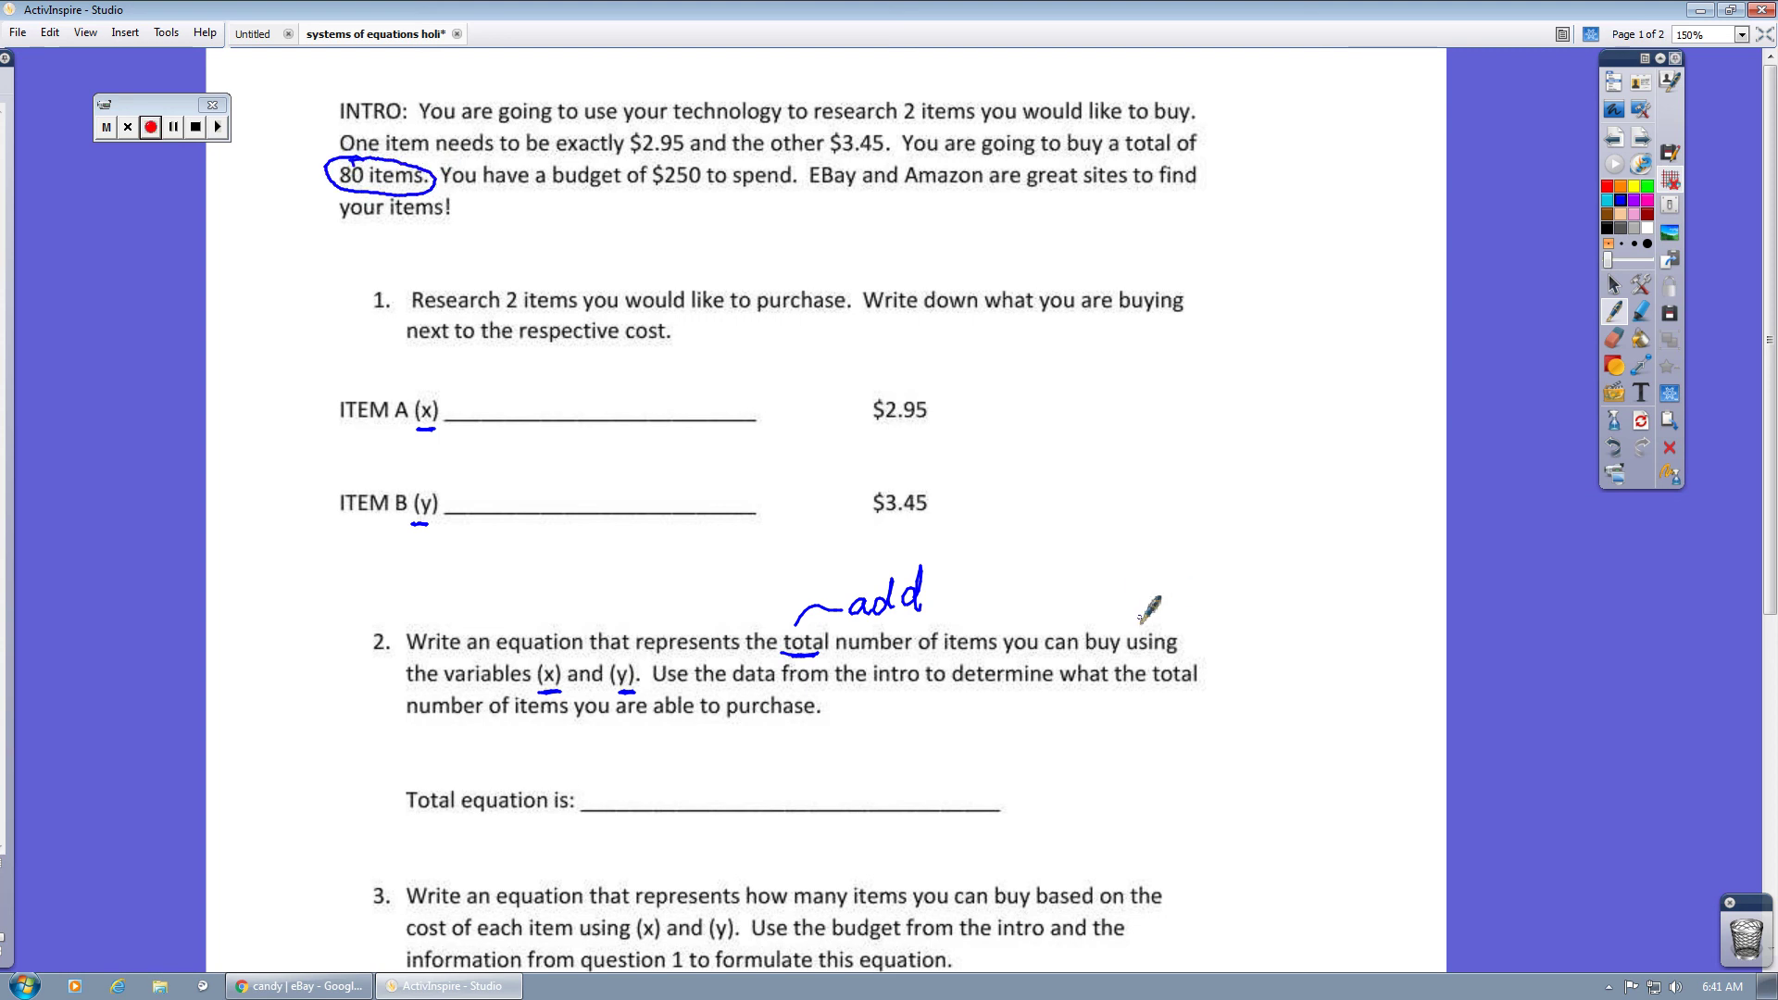
mouse_move(363, 769)
mouse_down()
mouse_move(368, 796)
mouse_move(382, 789)
mouse_up()
Wipe the page's ink and scroll down to question 3 with the pen ready.
click(1670, 474)
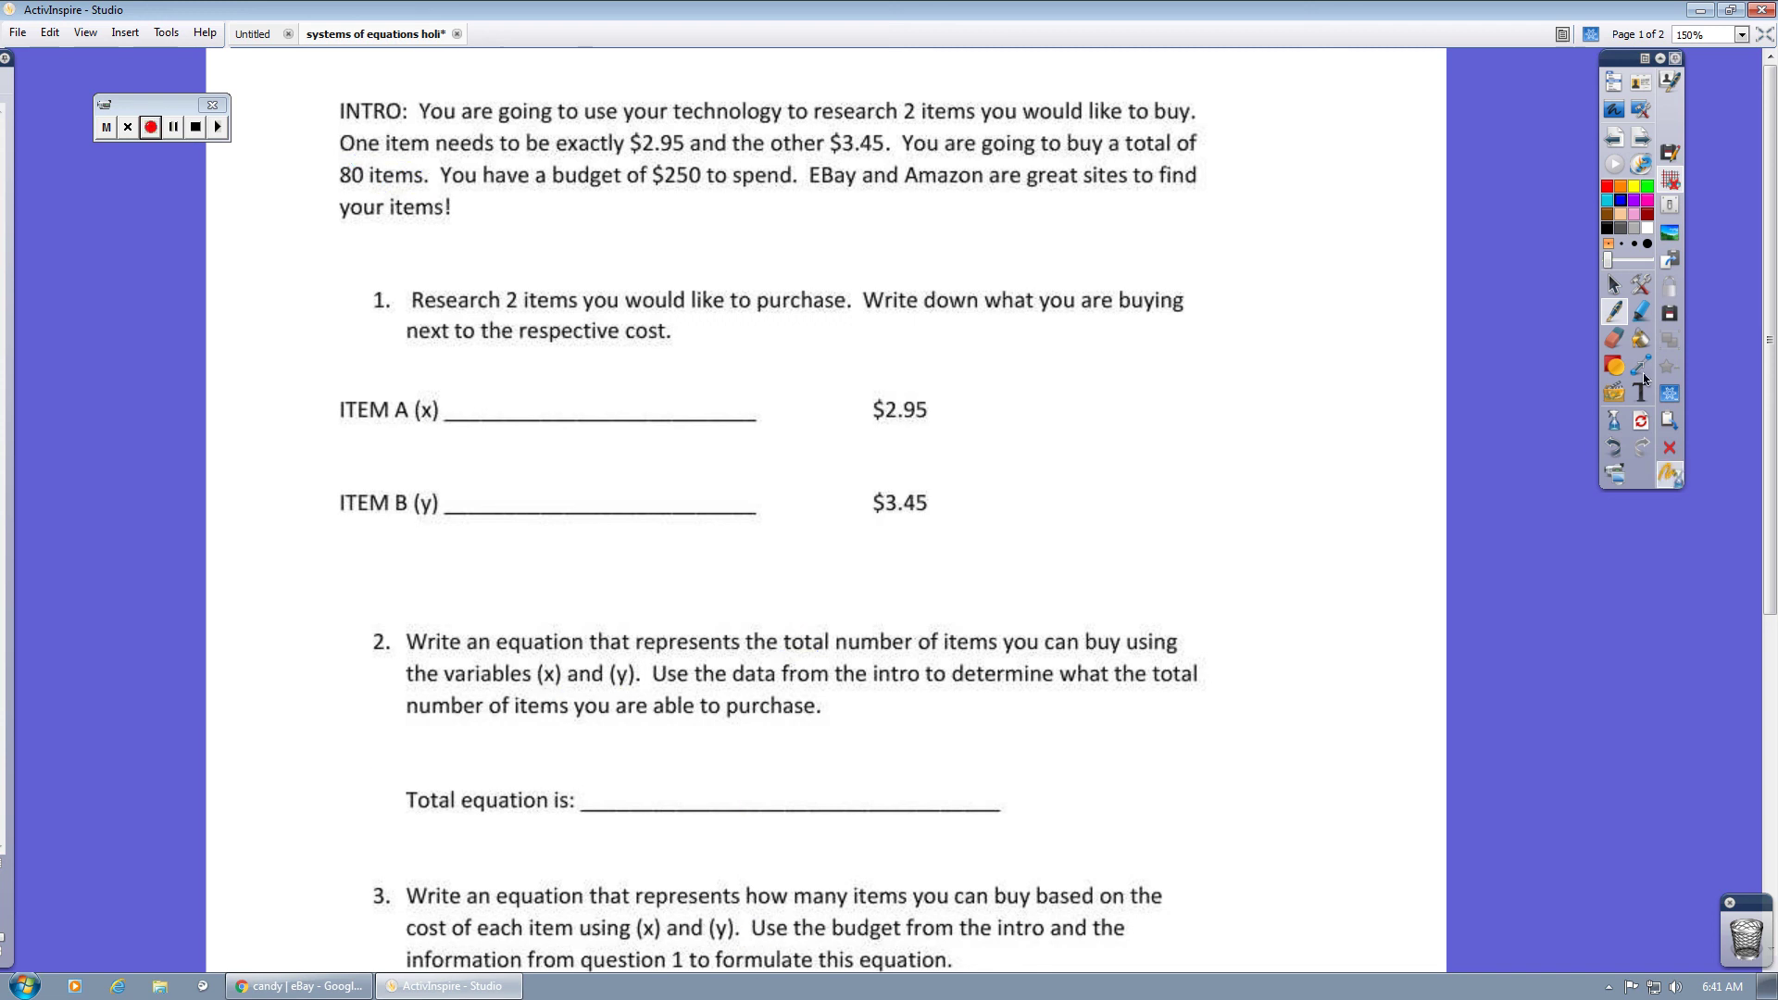
click(1615, 285)
scroll(935, 685, down, 3)
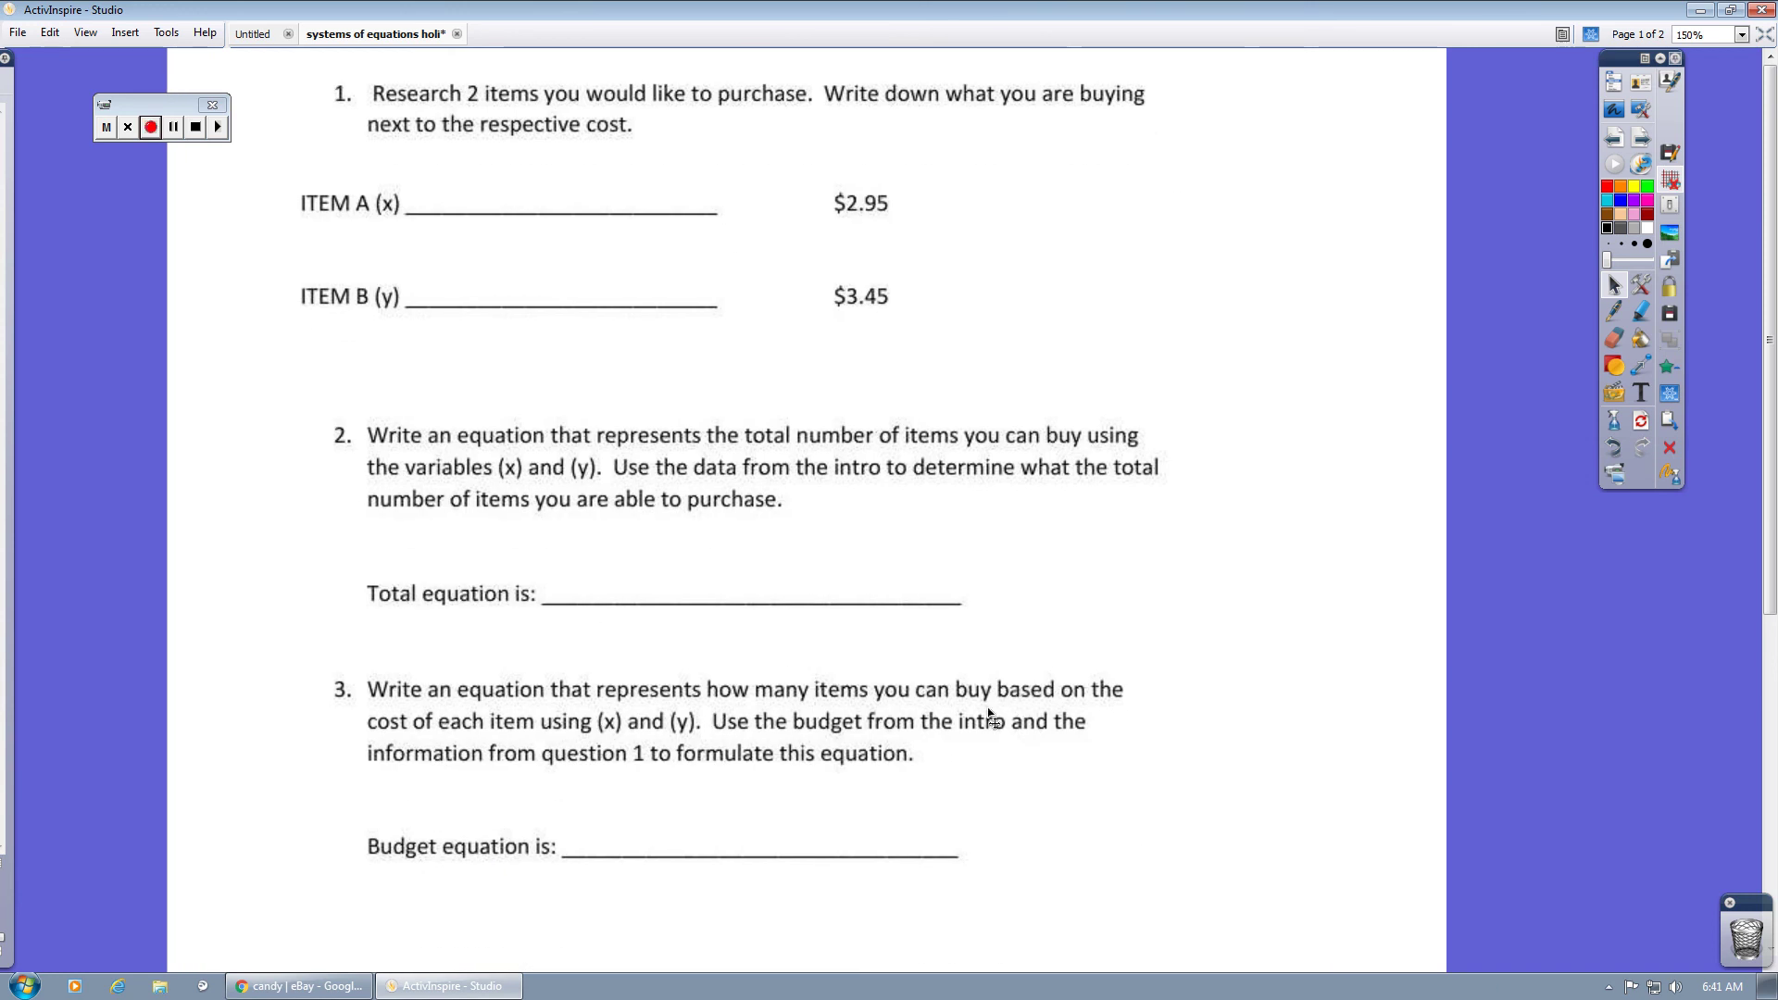
click(1612, 312)
Underline cost, $2.95 and $3.45, brace both prices to a written $250, and star the budget line.
drag(370, 737, 407, 740)
mouse_move(845, 217)
mouse_down()
mouse_move(886, 222)
mouse_move(916, 198)
mouse_up()
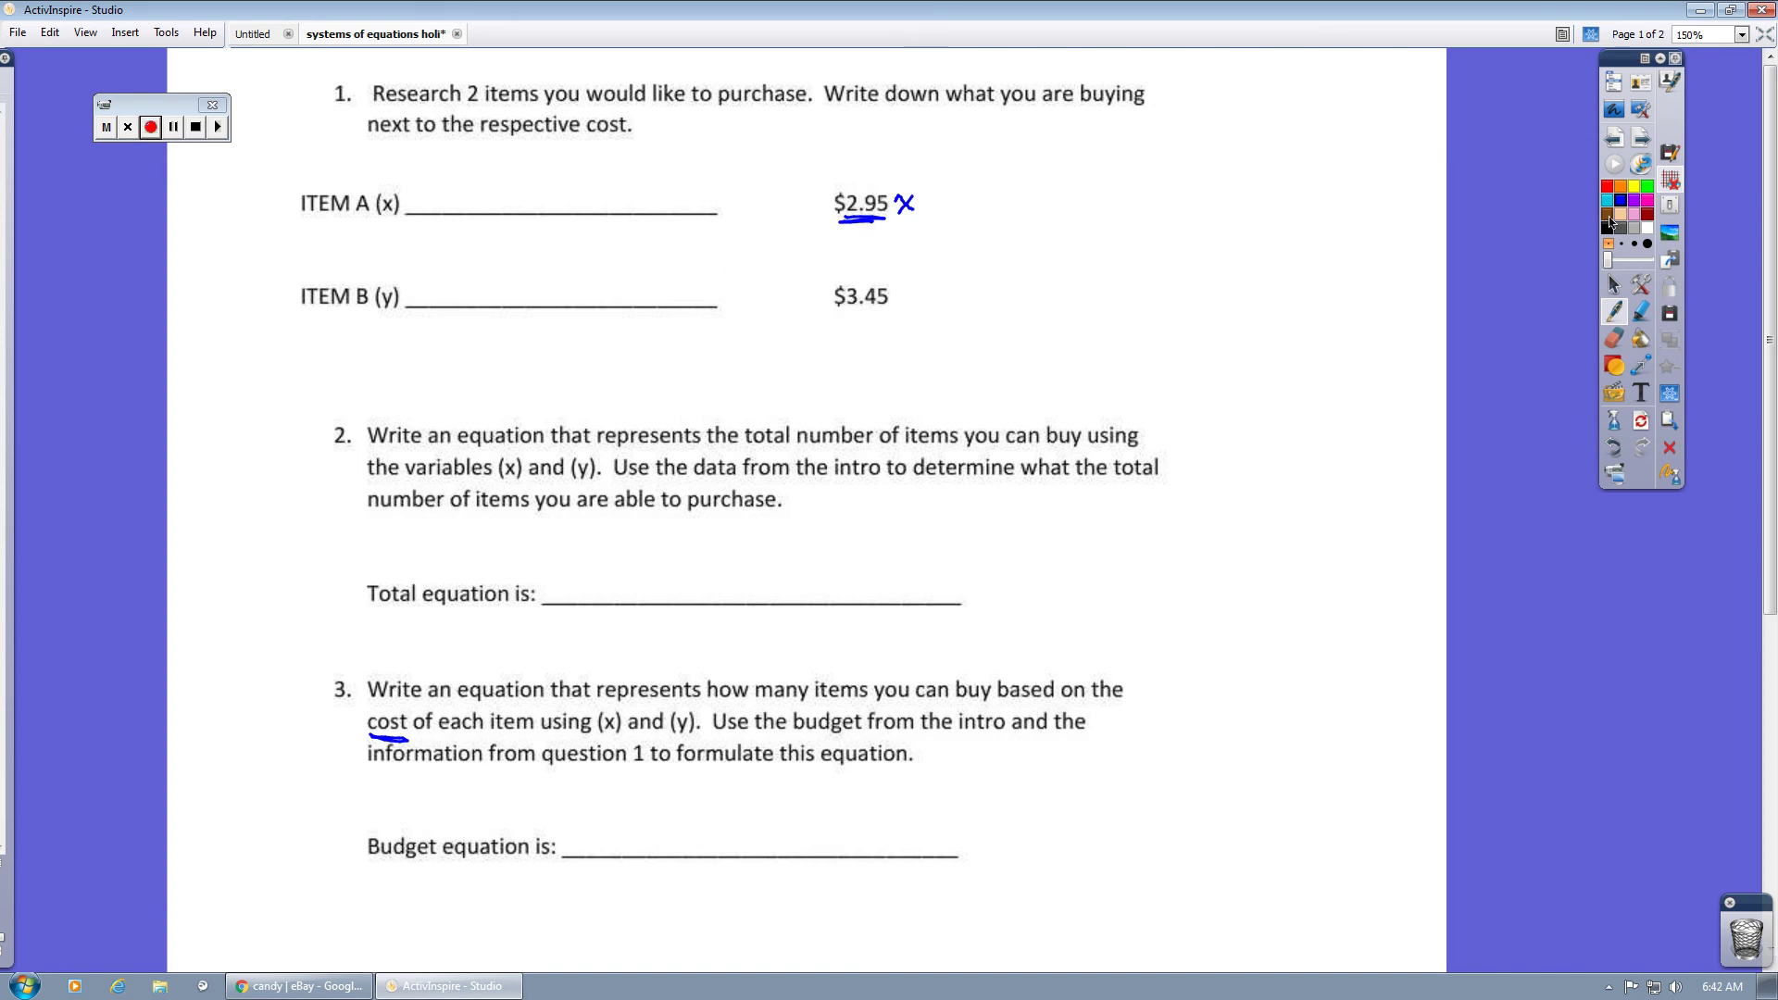
drag(836, 318, 899, 318)
mouse_move(983, 165)
mouse_down()
mouse_move(1014, 194)
mouse_move(994, 340)
mouse_up()
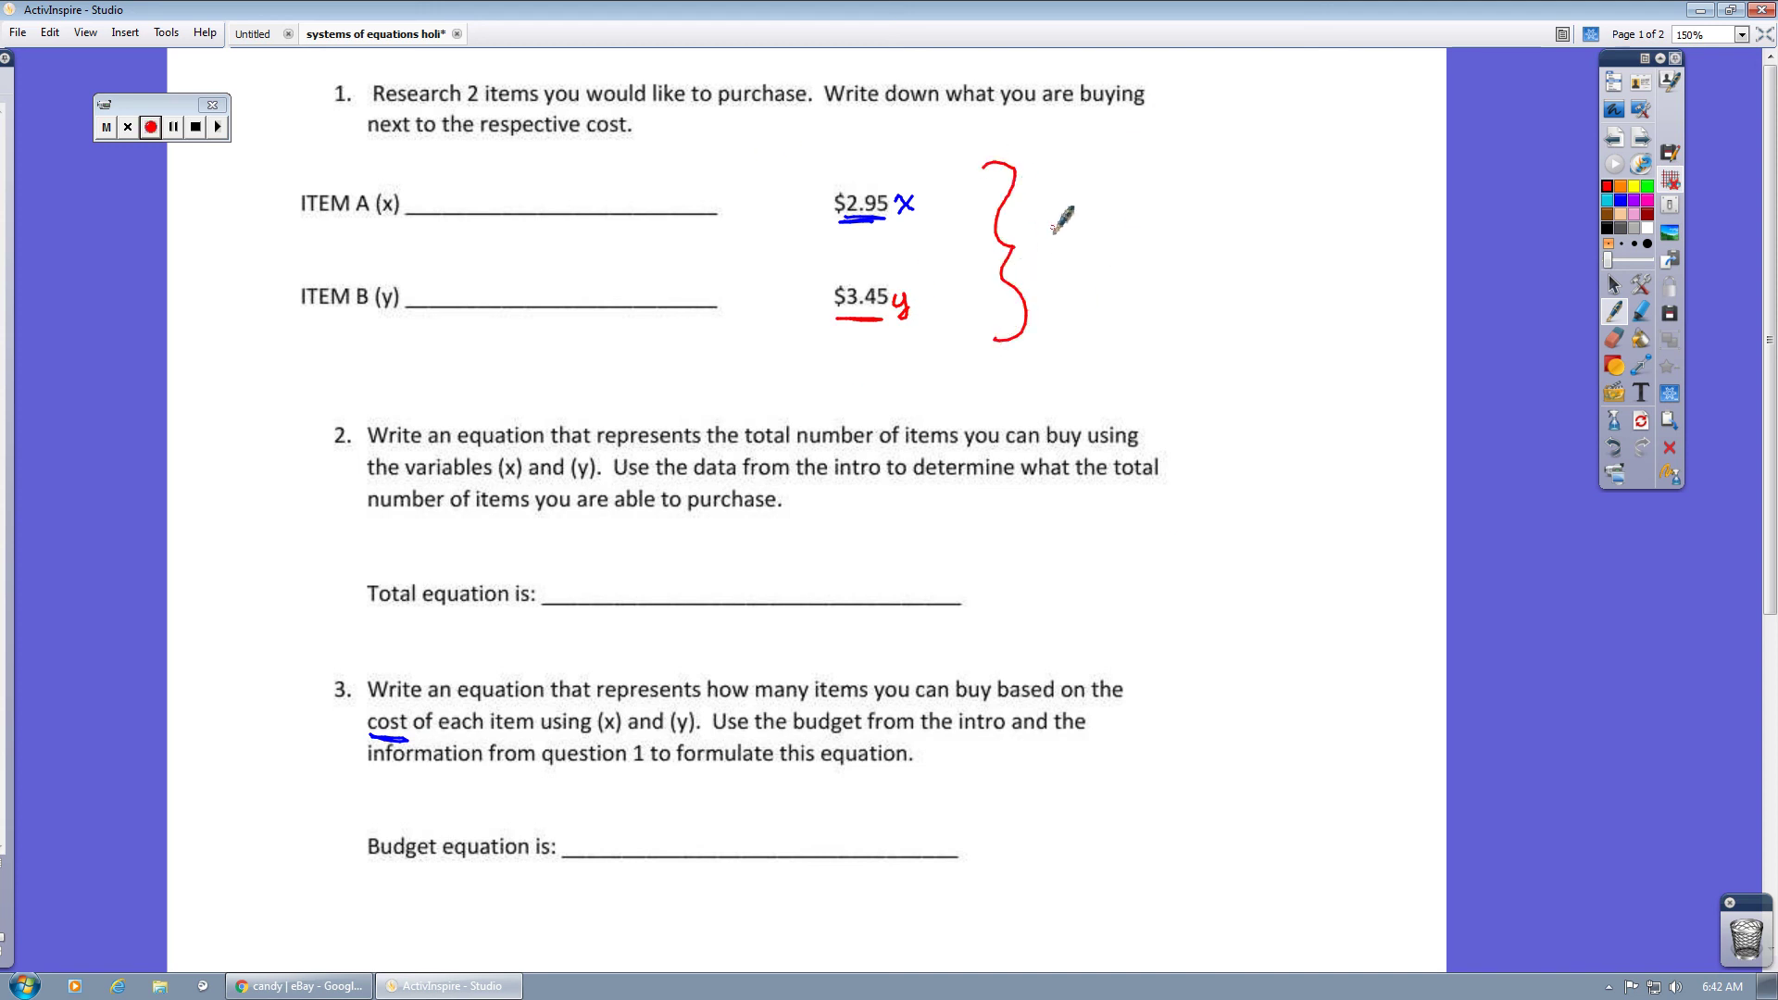
drag(1080, 222, 1122, 263)
mouse_move(1134, 197)
mouse_down()
mouse_move(1124, 242)
mouse_move(1169, 208)
mouse_move(1054, 224)
mouse_move(1078, 233)
mouse_up()
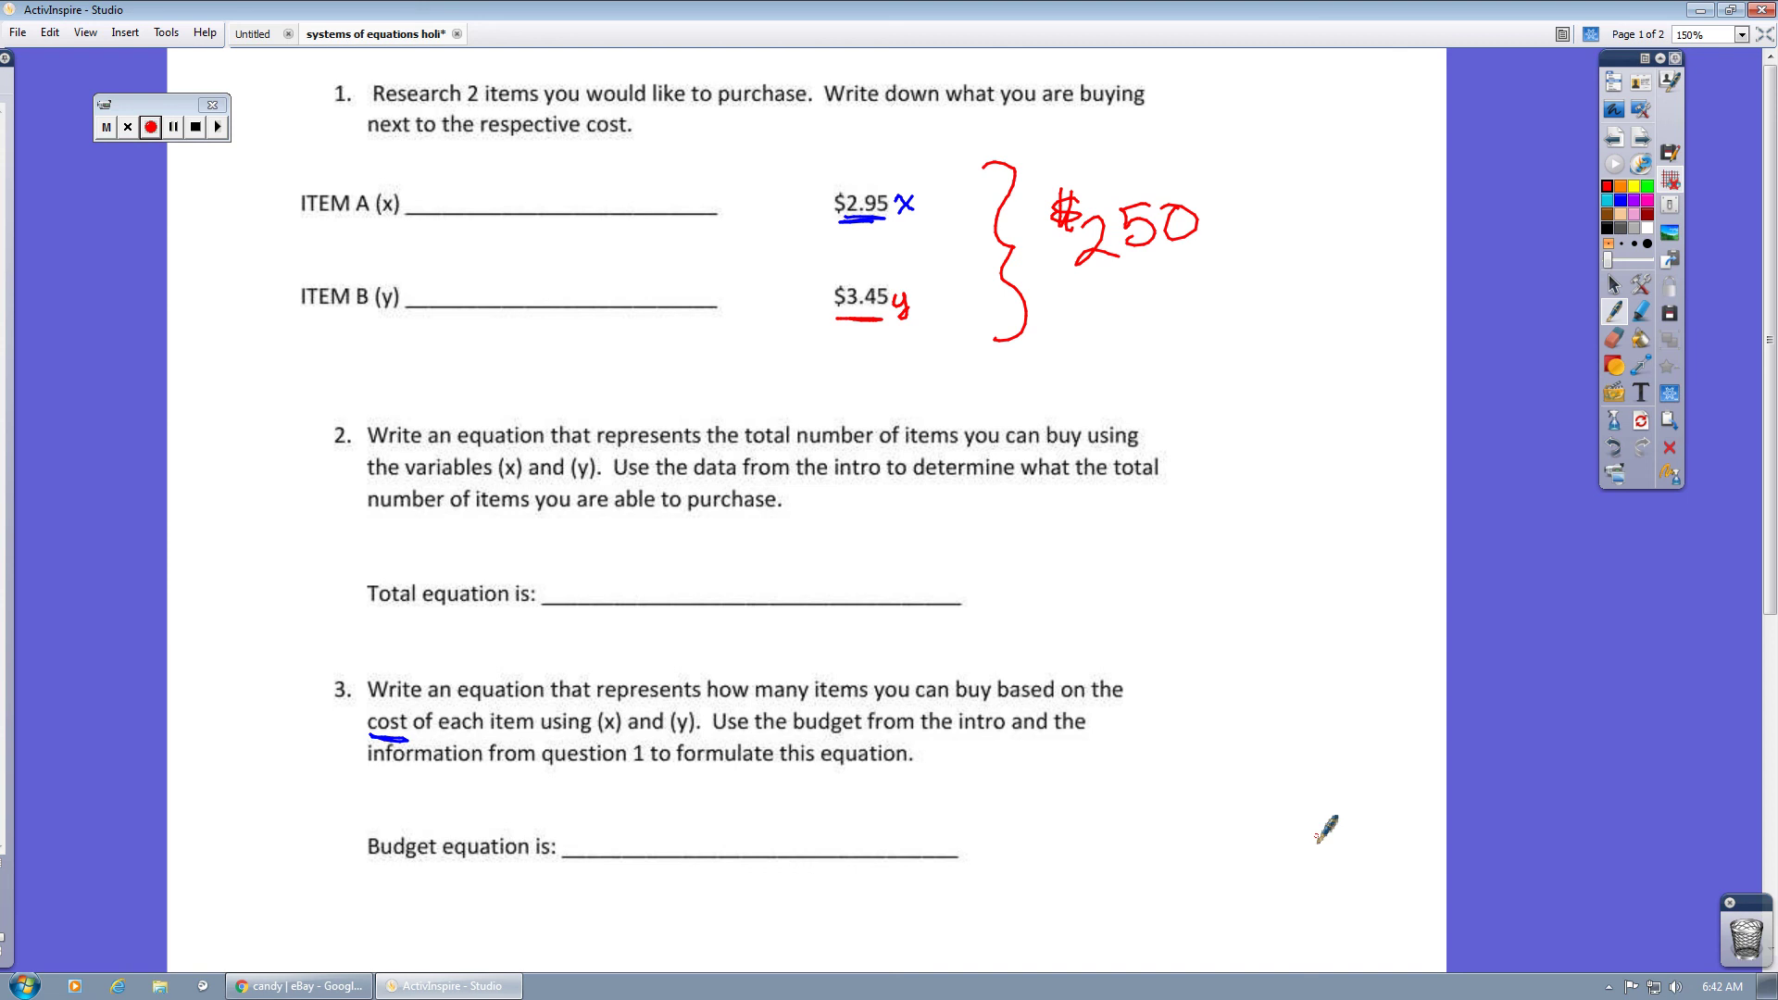
mouse_move(334, 833)
mouse_down()
mouse_move(319, 866)
mouse_move(354, 844)
mouse_up()
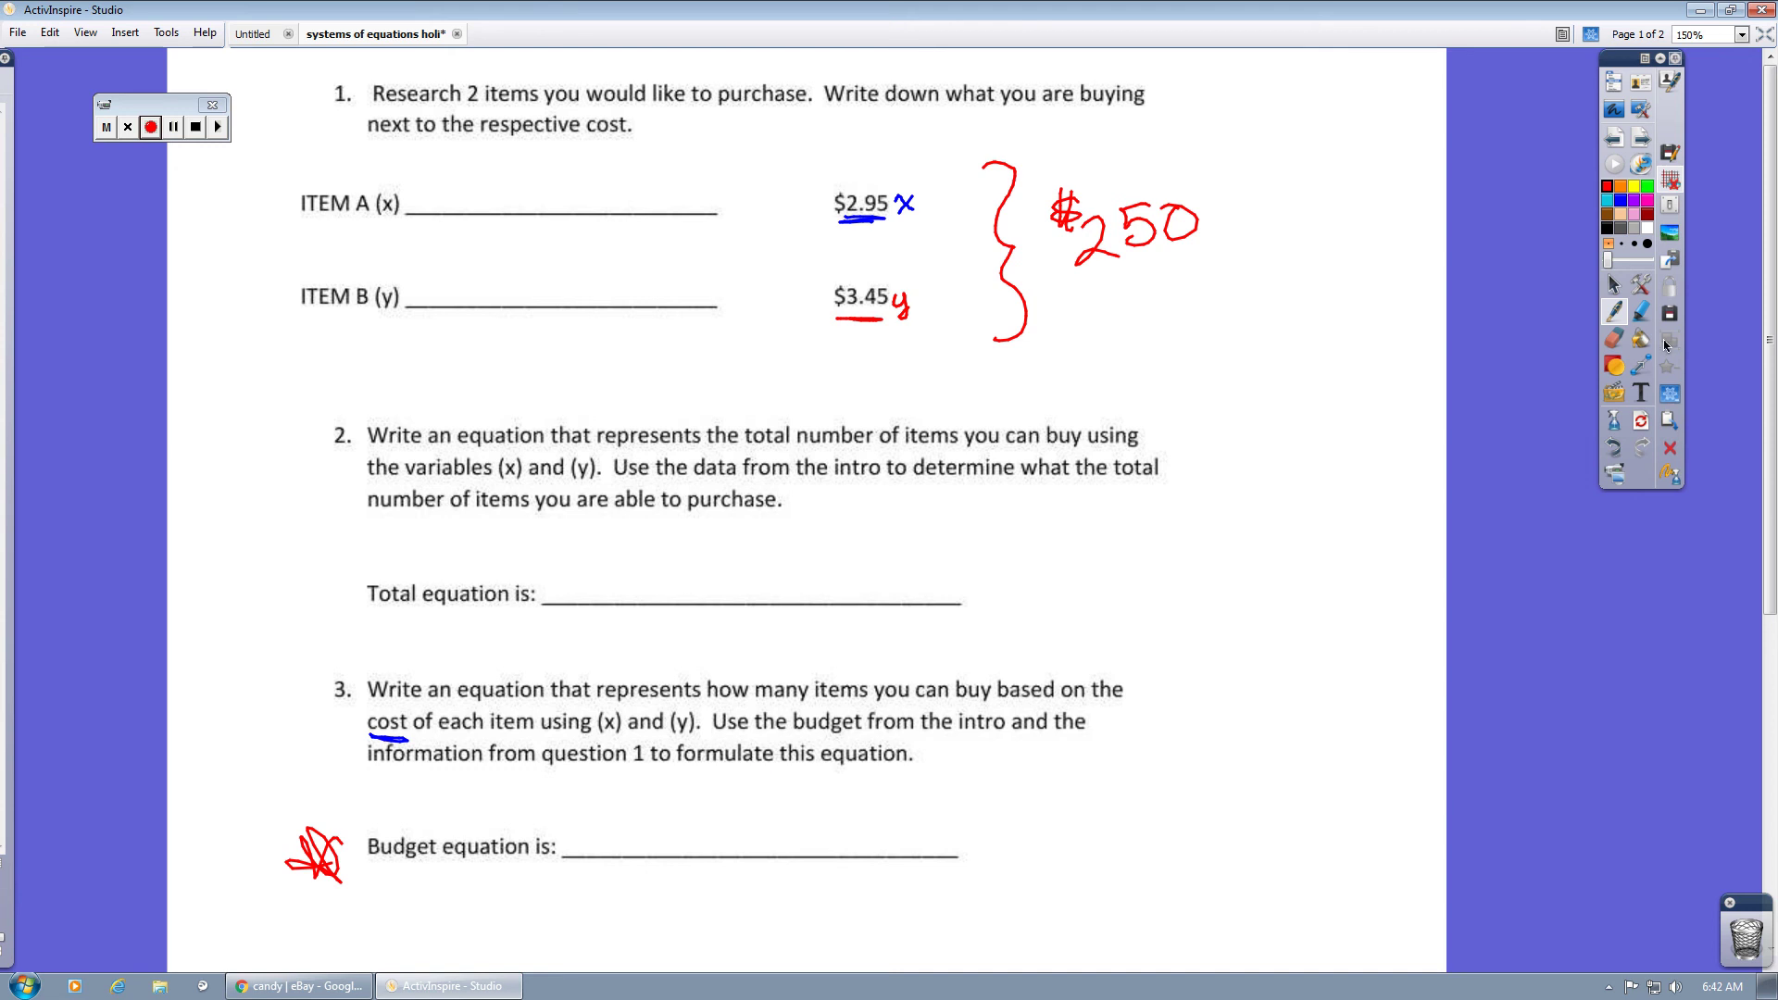
Clear page 1, move to page 2, and label the equation columns #2 and #3 in red.
click(1669, 474)
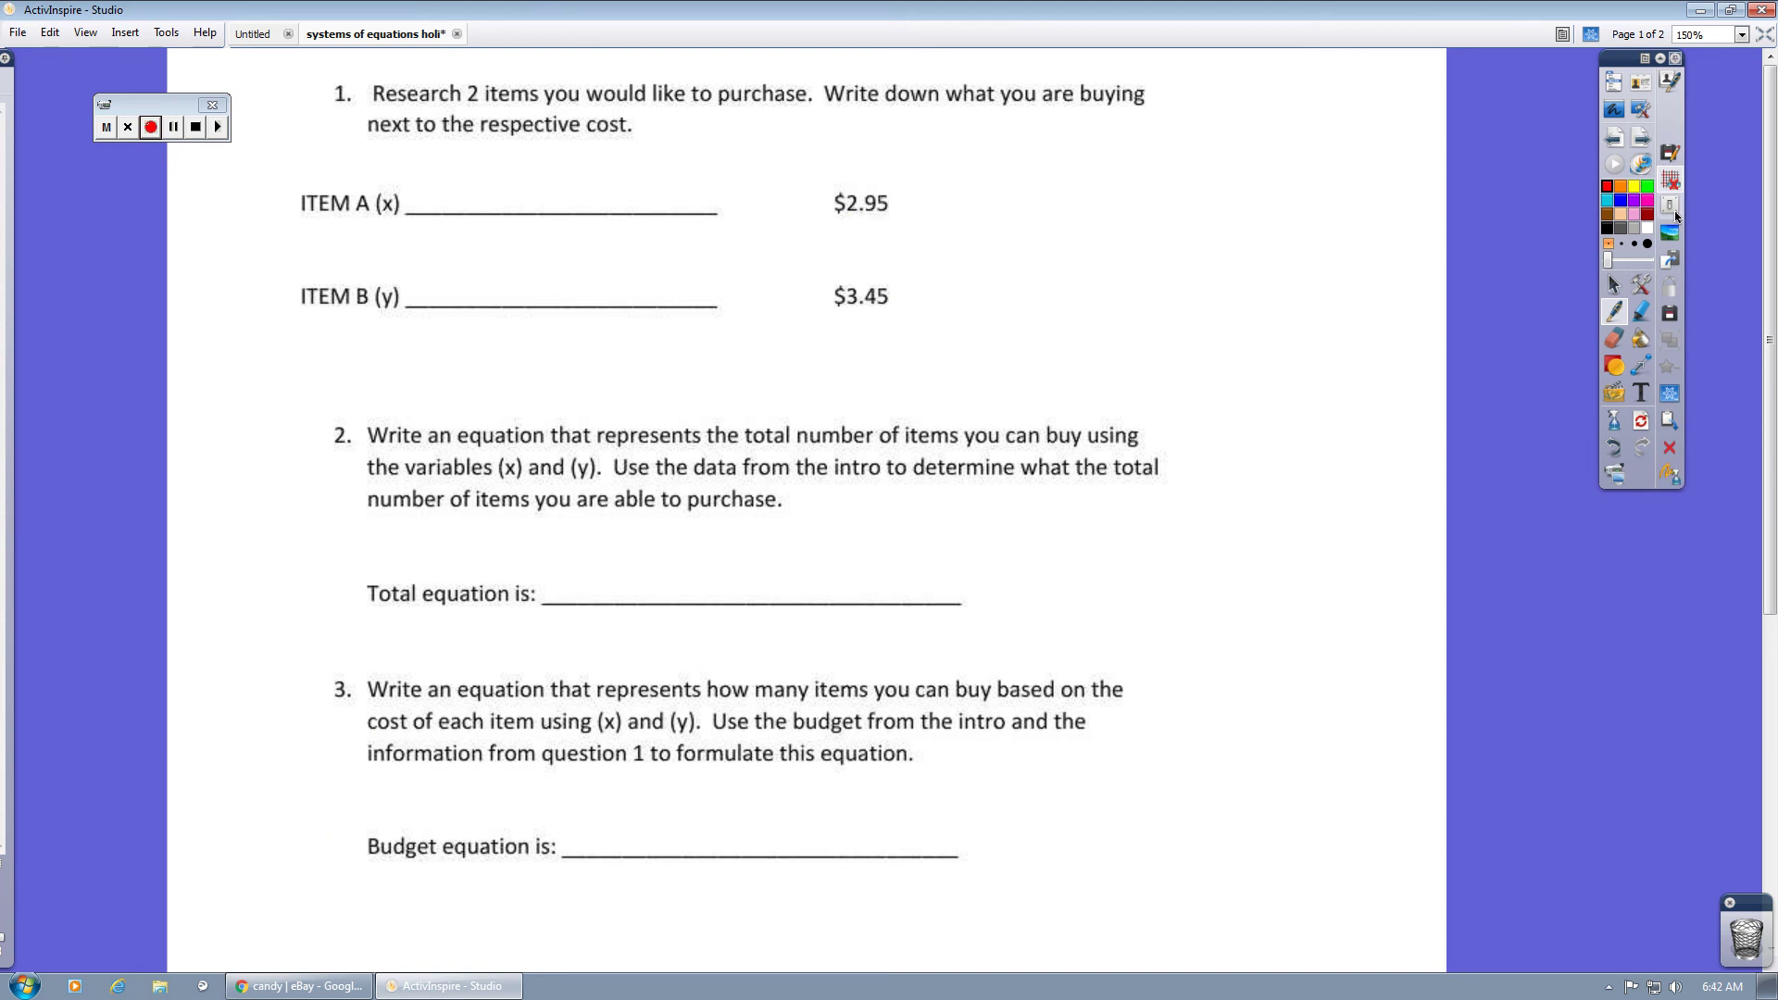
click(1641, 139)
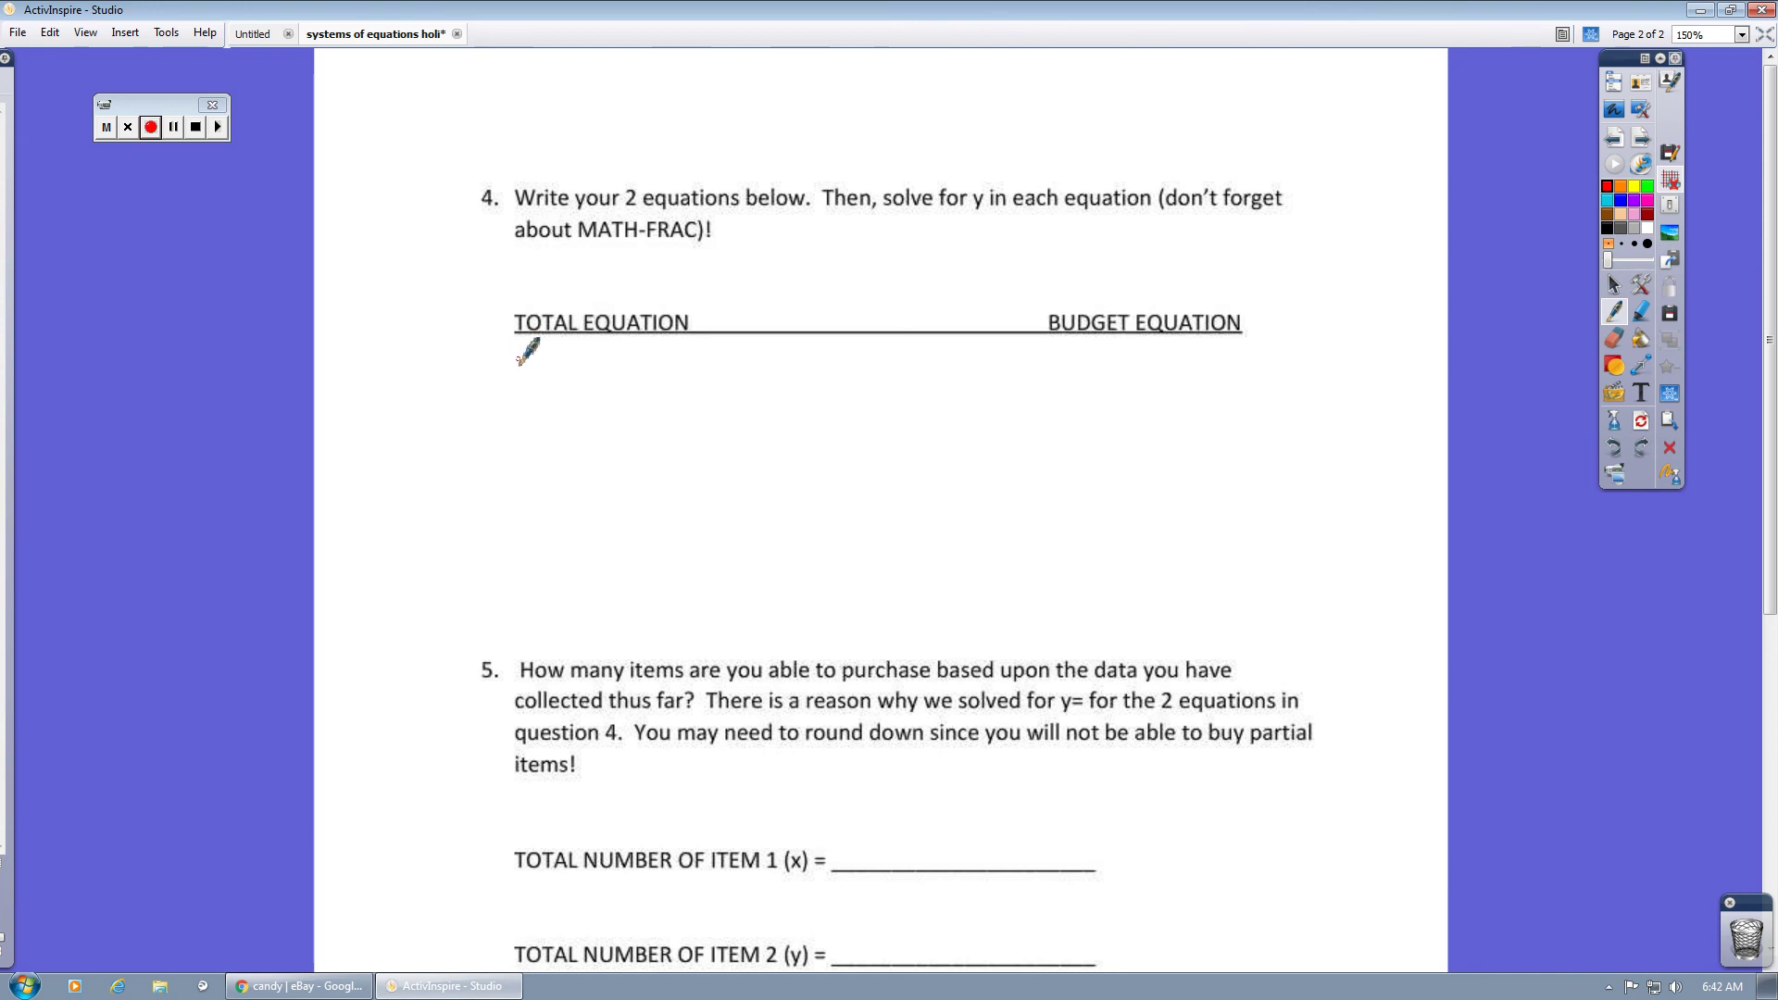
mouse_move(477, 350)
mouse_down()
mouse_move(472, 378)
mouse_move(491, 360)
mouse_move(512, 372)
mouse_up()
mouse_move(1221, 339)
mouse_down()
mouse_move(1215, 369)
mouse_move(1240, 348)
mouse_up()
drag(1206, 361, 1244, 363)
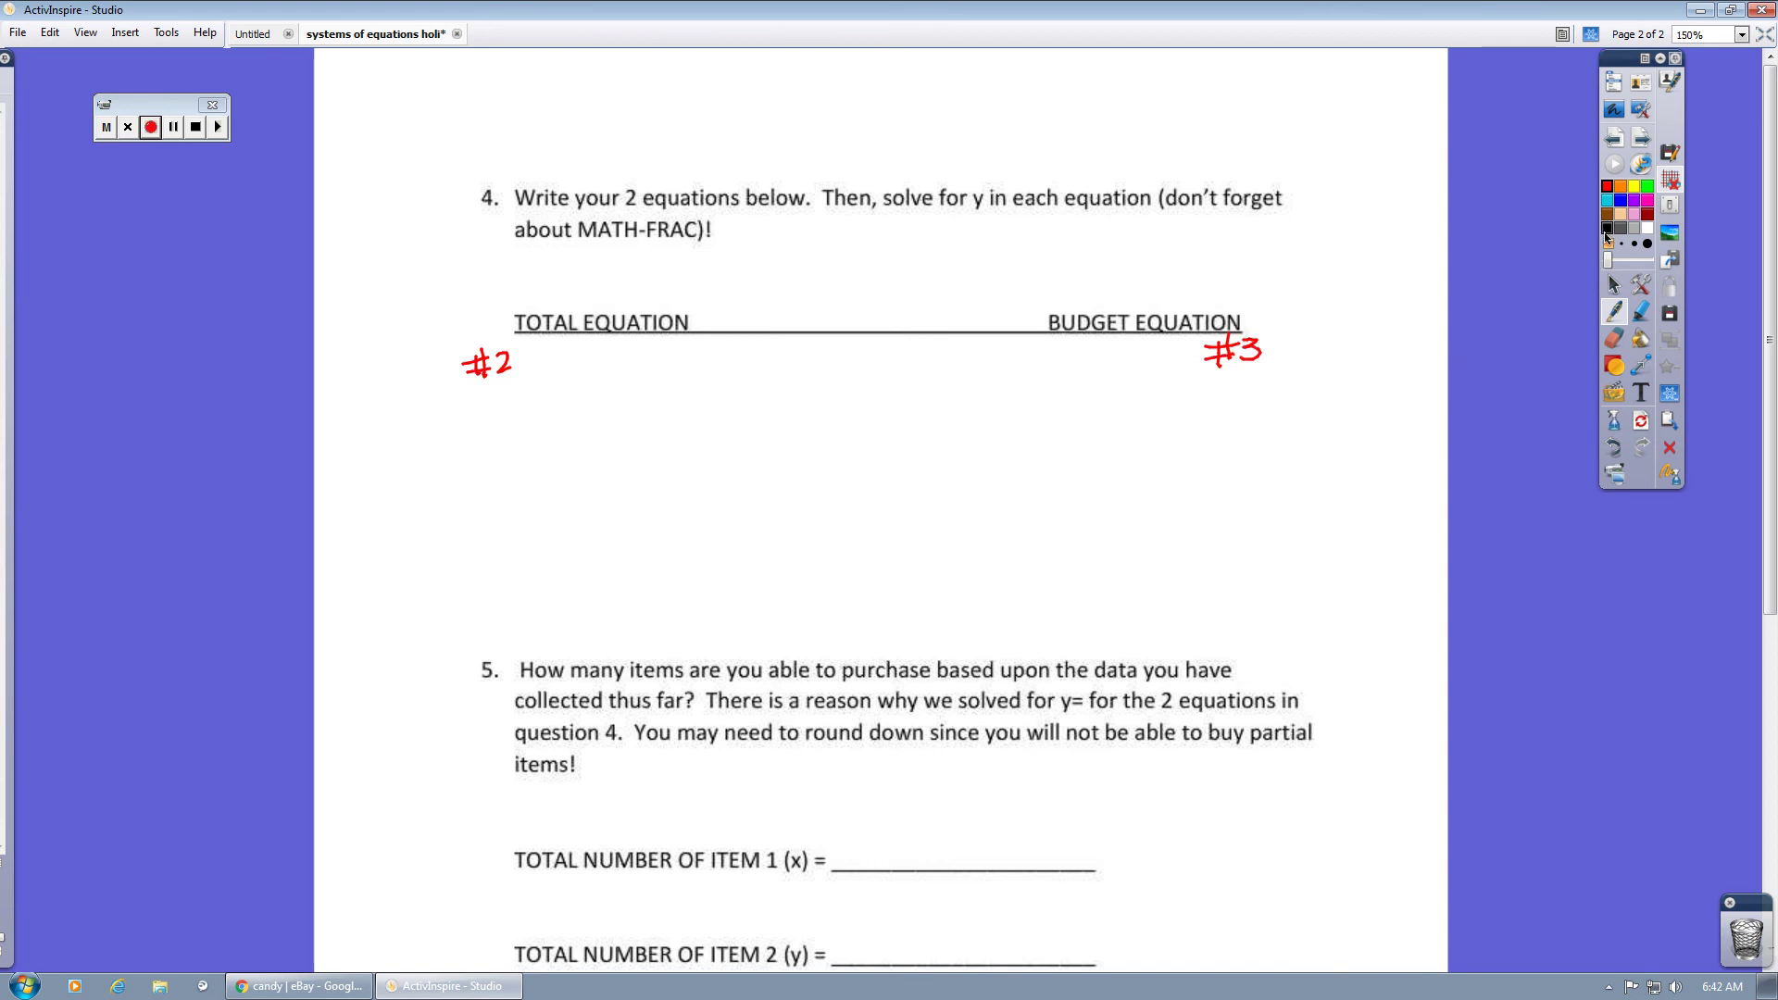
Write y= under both the total and budget equations and star the #3 label.
mouse_move(474, 558)
mouse_down()
mouse_move(497, 583)
mouse_move(525, 561)
mouse_up()
drag(510, 573, 527, 571)
drag(1161, 548, 1186, 546)
mouse_move(1186, 547)
mouse_down()
mouse_move(1174, 593)
mouse_move(1216, 553)
mouse_up()
drag(1199, 562, 1217, 561)
drag(1293, 346, 1303, 352)
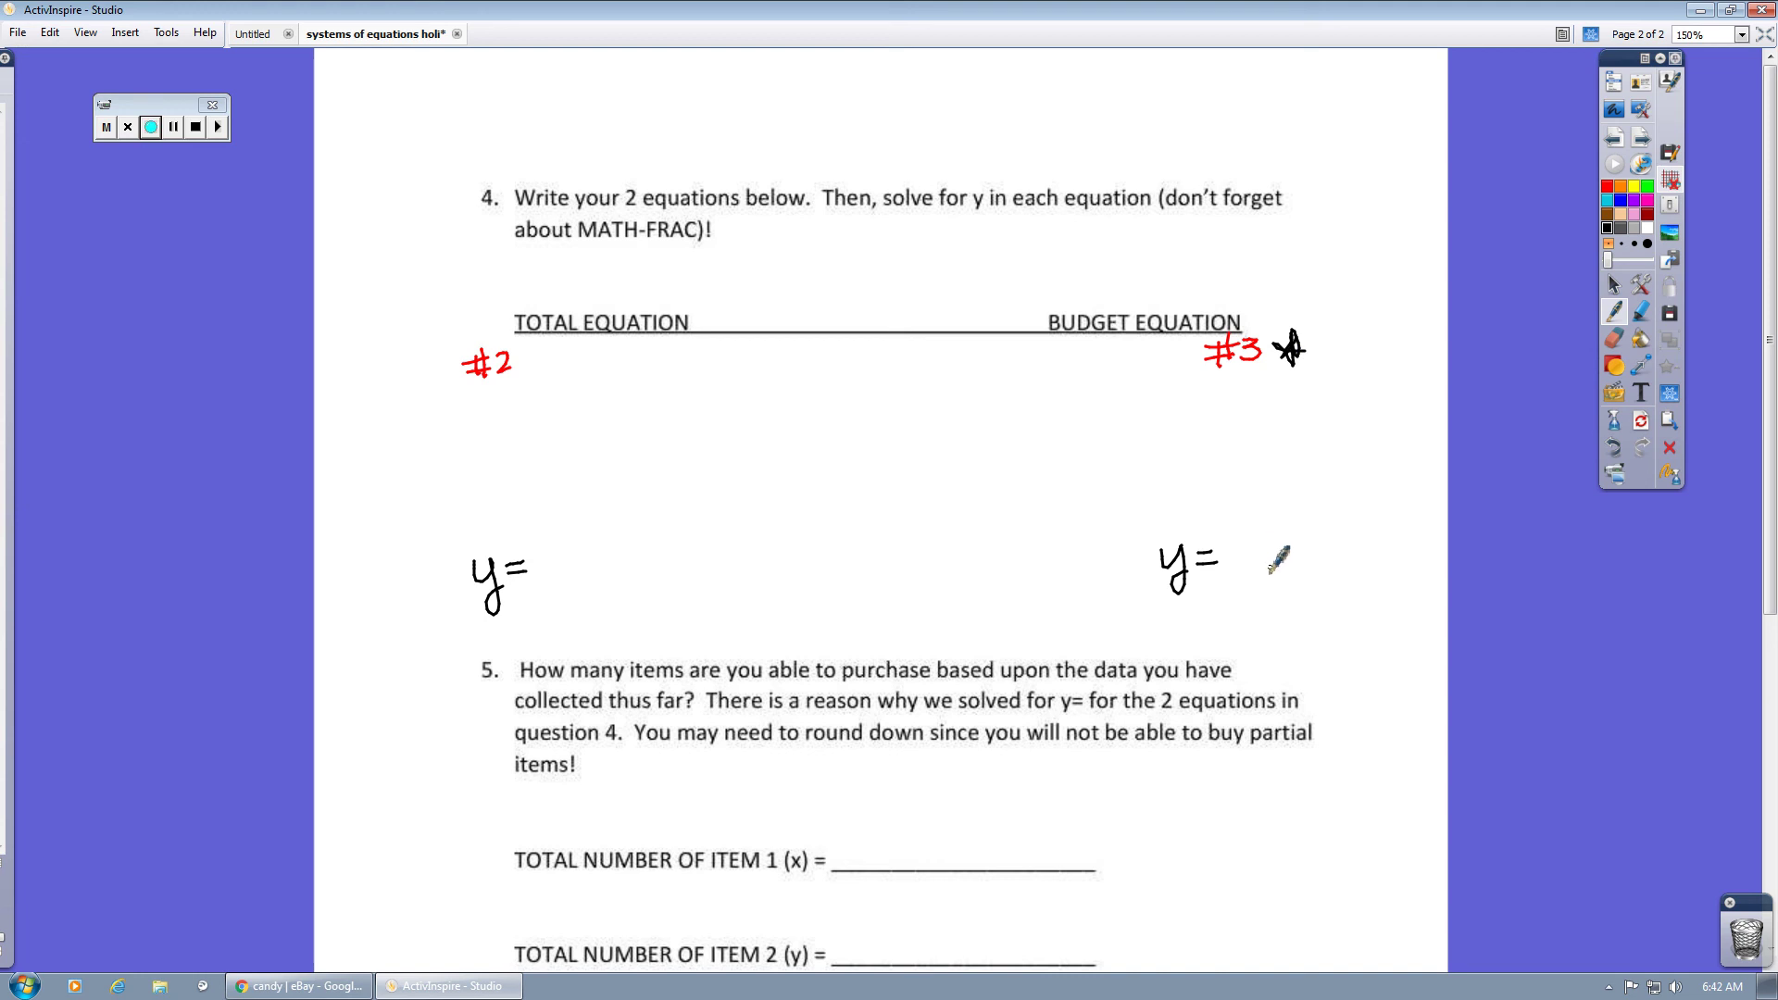
Sketch two fractions over 3.45 after the right-hand y= and box each one.
mouse_move(1242, 561)
mouse_down()
mouse_move(1304, 552)
mouse_move(1232, 601)
mouse_move(1283, 600)
mouse_up()
click(1255, 599)
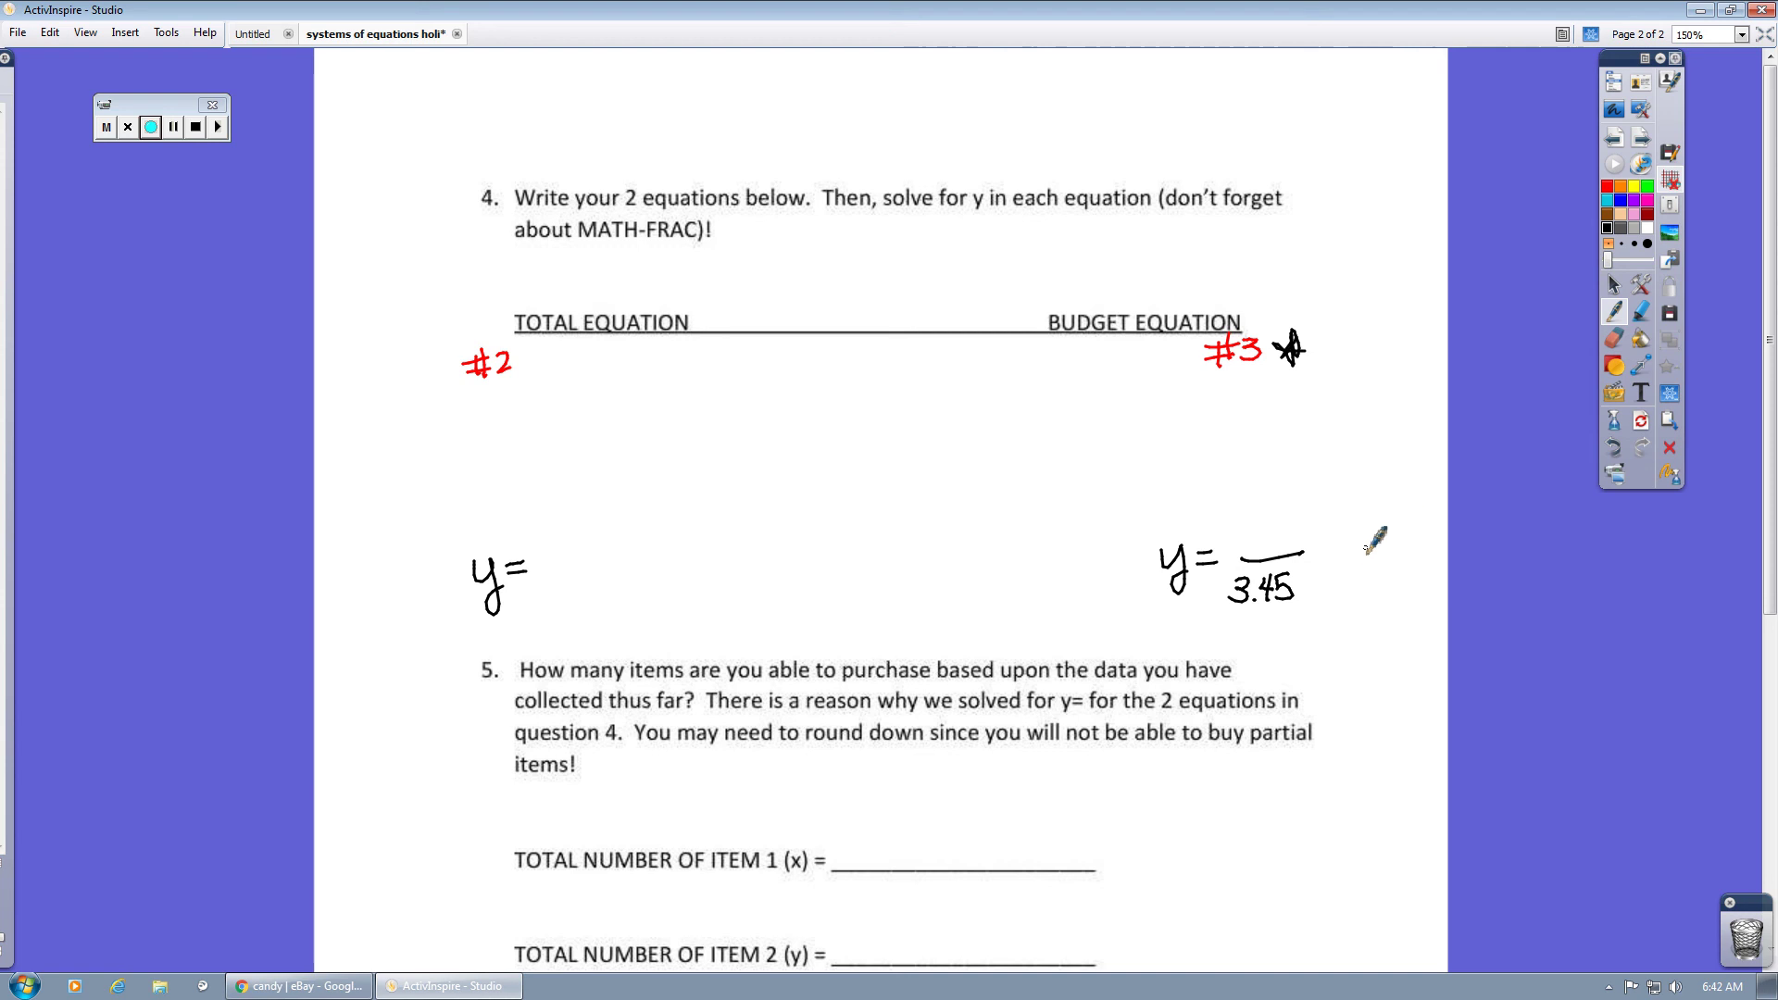
mouse_move(1367, 547)
mouse_down()
mouse_move(1435, 539)
mouse_move(1375, 591)
mouse_move(1414, 591)
mouse_move(1430, 564)
mouse_up()
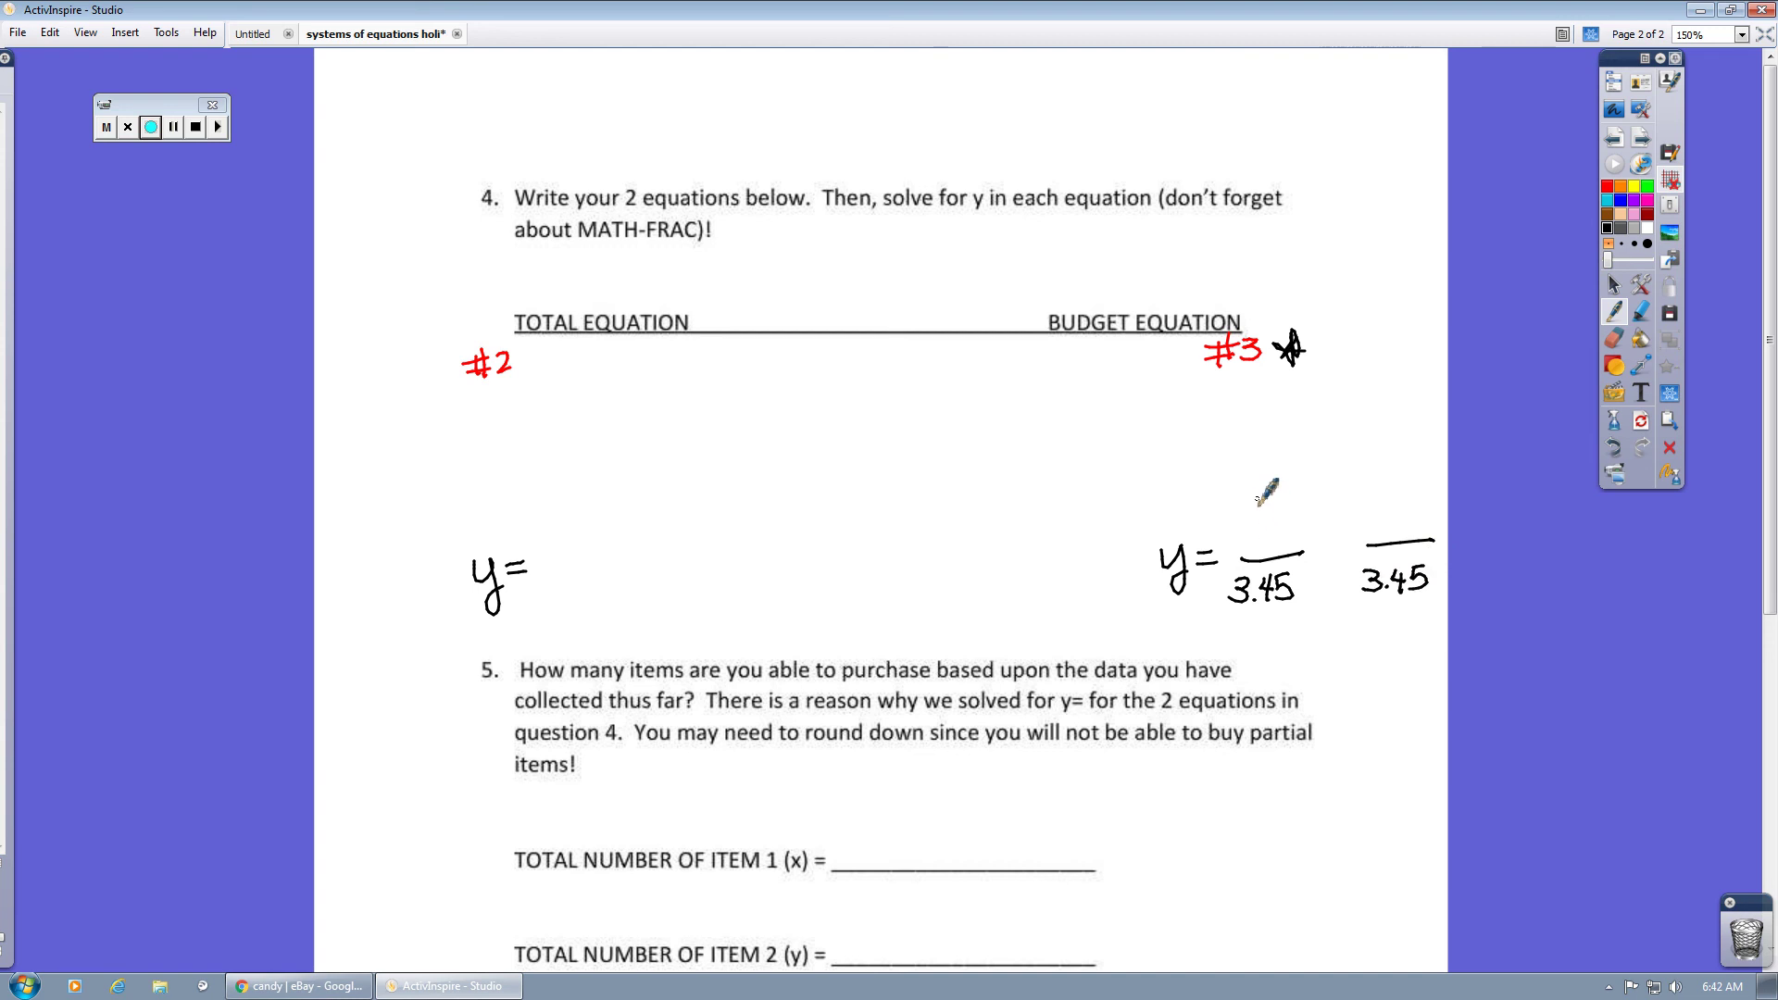
mouse_move(1229, 498)
mouse_down()
mouse_move(1219, 560)
mouse_move(1308, 617)
mouse_move(1321, 578)
mouse_move(1217, 497)
mouse_up()
mouse_move(1359, 494)
mouse_down()
mouse_move(1357, 589)
mouse_move(1402, 617)
mouse_move(1449, 488)
mouse_move(1361, 496)
mouse_up()
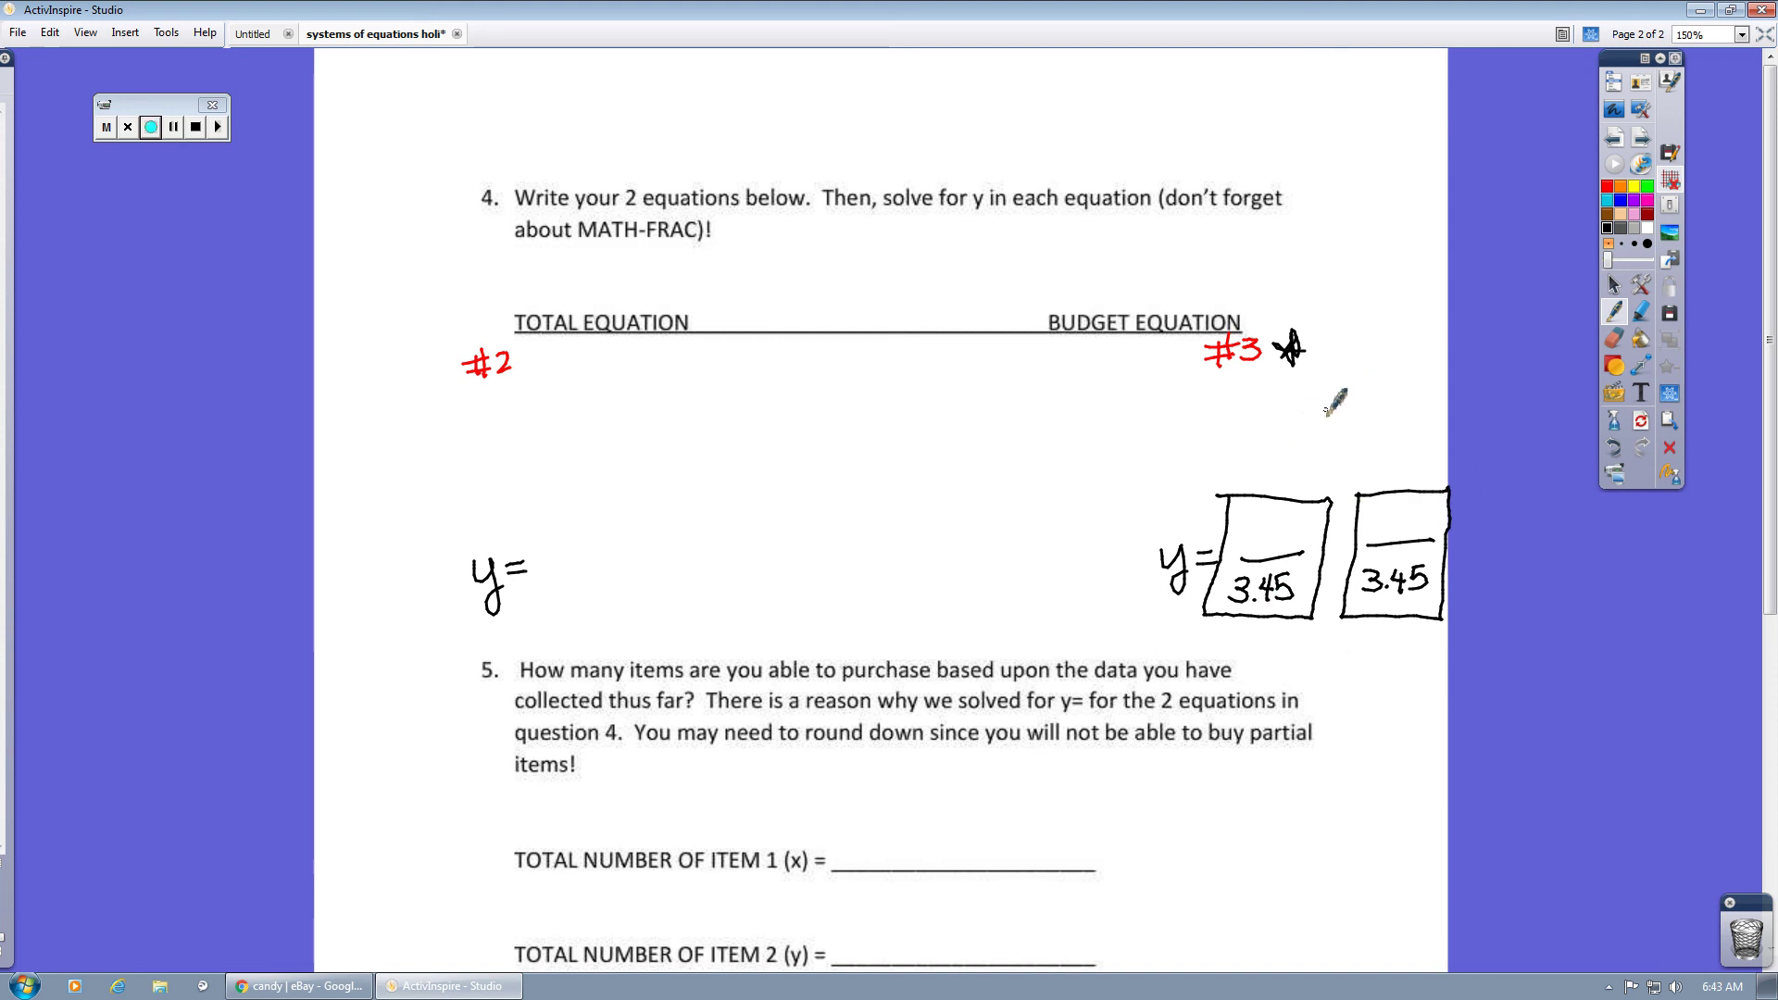
Write an F1 hint beside #3, then in green star both answer boxes and question 5.
drag(1327, 416, 1354, 391)
mouse_move(1325, 405)
mouse_down()
mouse_move(1369, 413)
mouse_move(1330, 378)
mouse_move(1400, 366)
mouse_move(1301, 412)
mouse_move(1389, 415)
mouse_move(1344, 343)
mouse_up()
click(1649, 189)
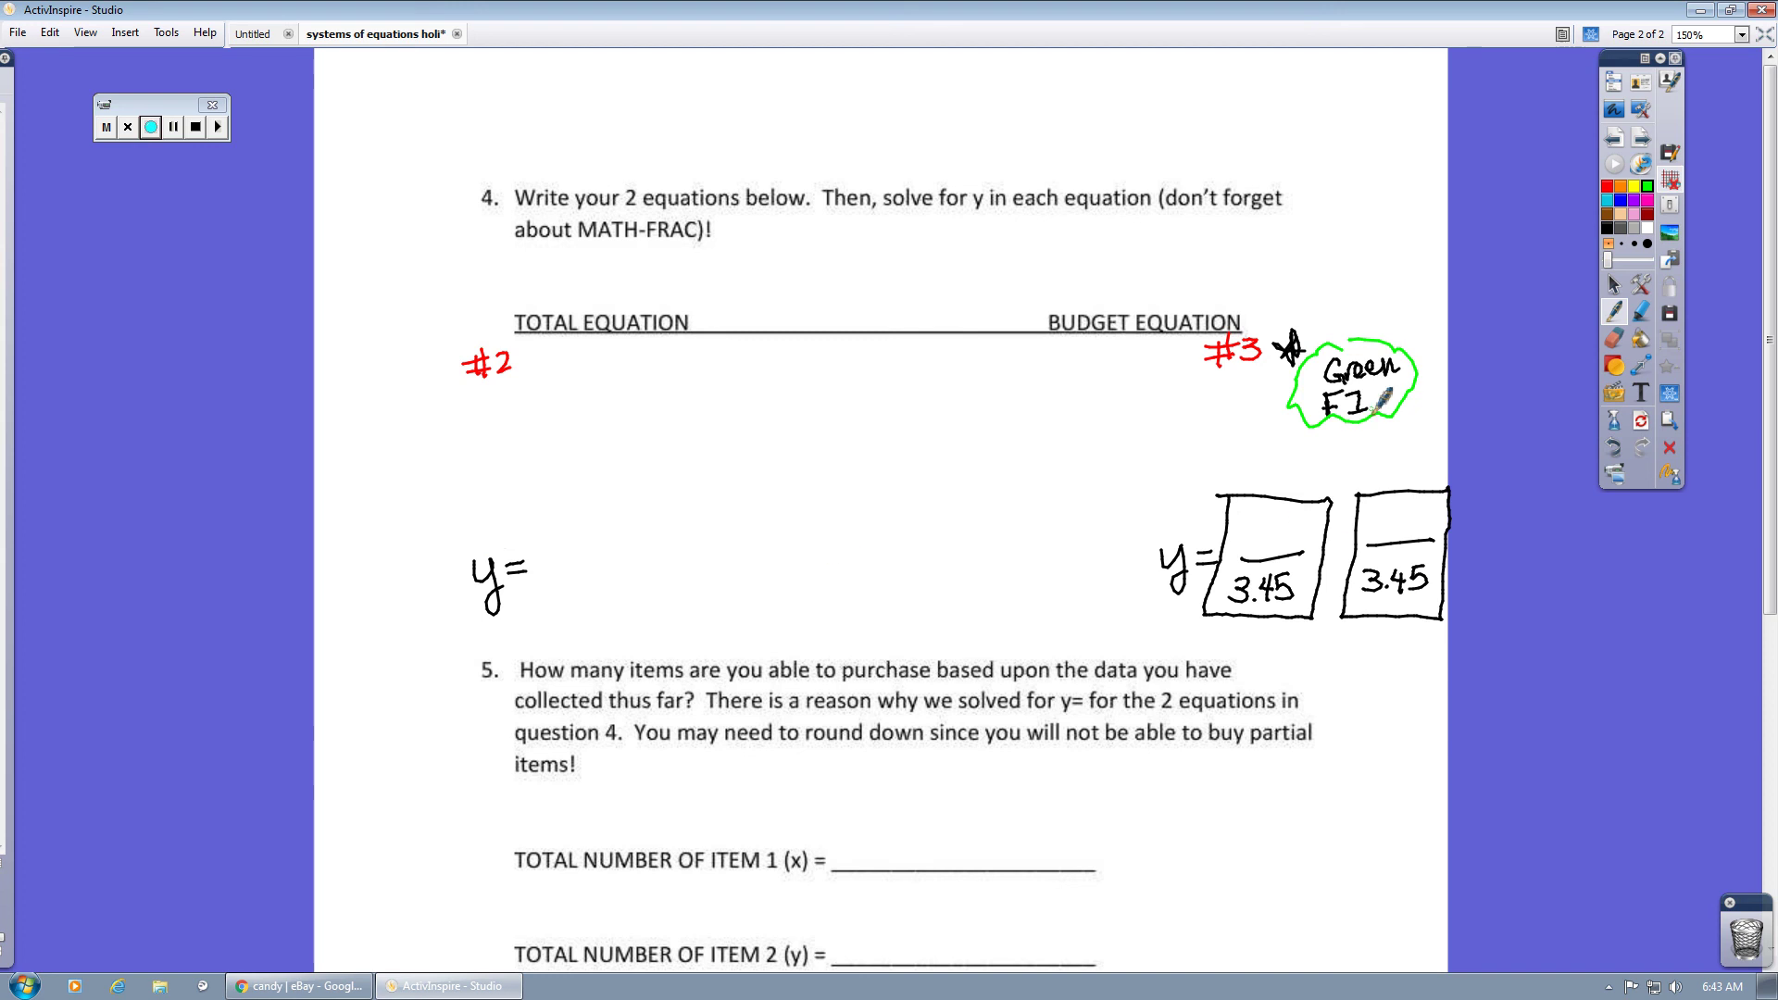
drag(1276, 466, 1283, 483)
drag(1408, 453, 1419, 475)
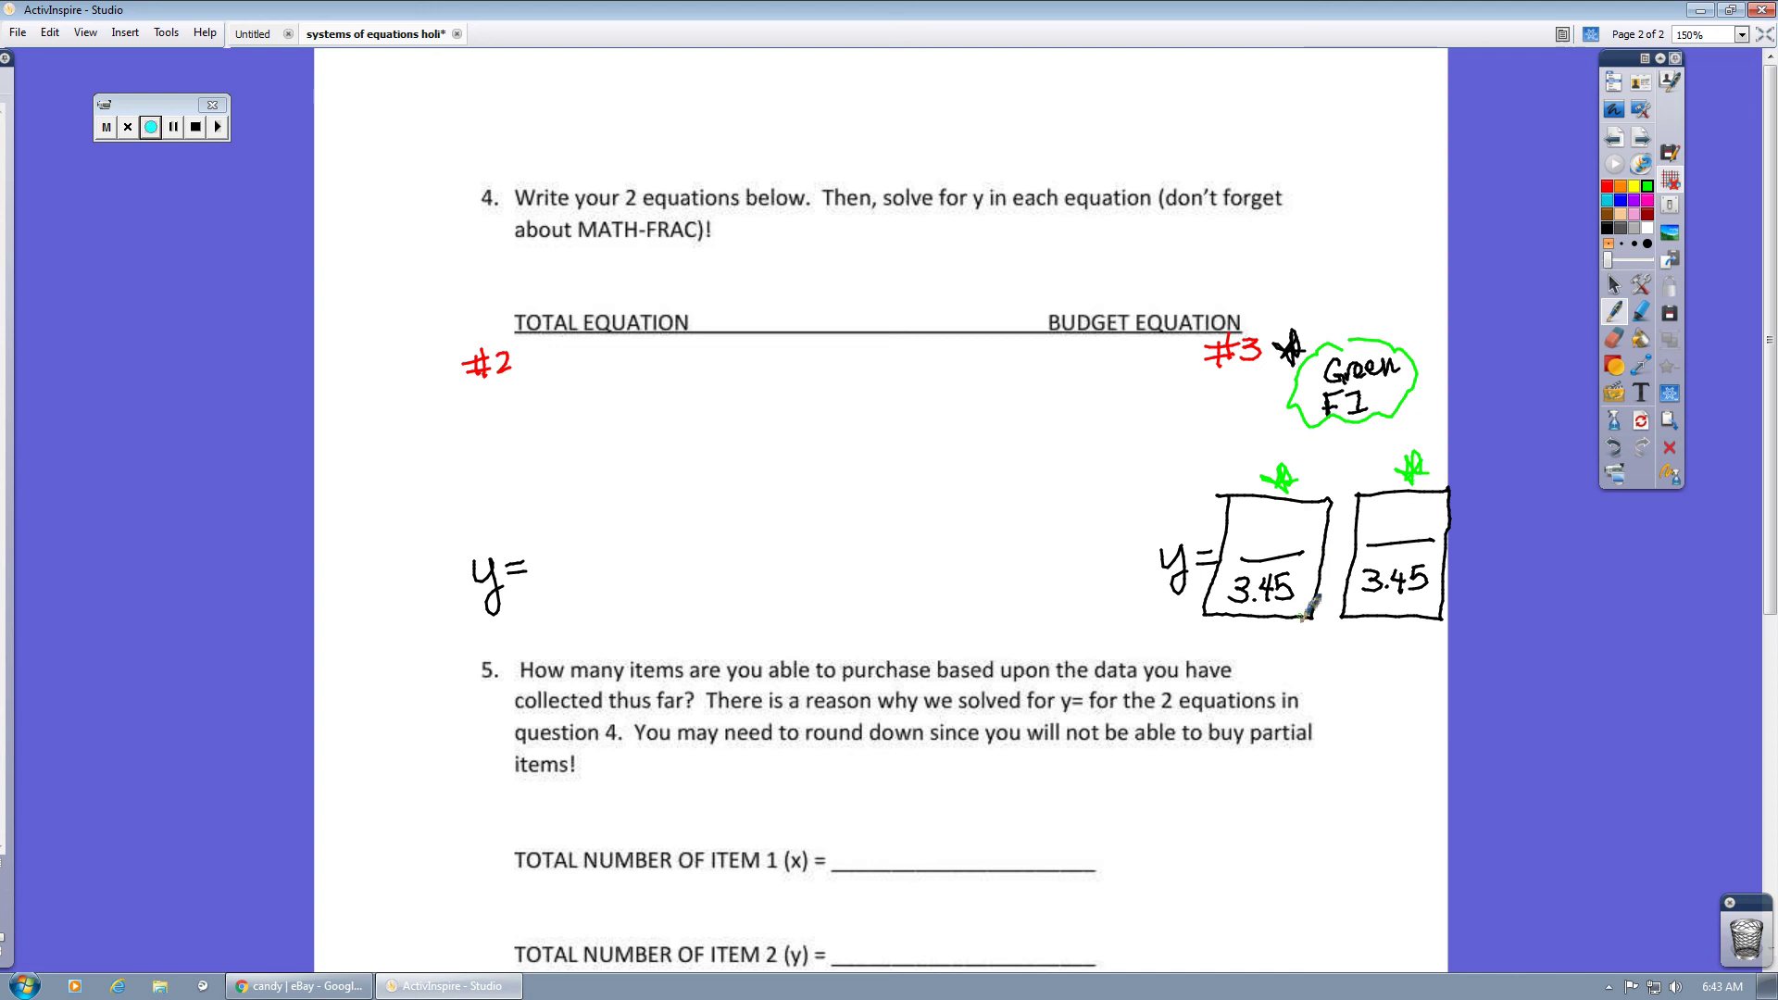
drag(454, 662, 456, 673)
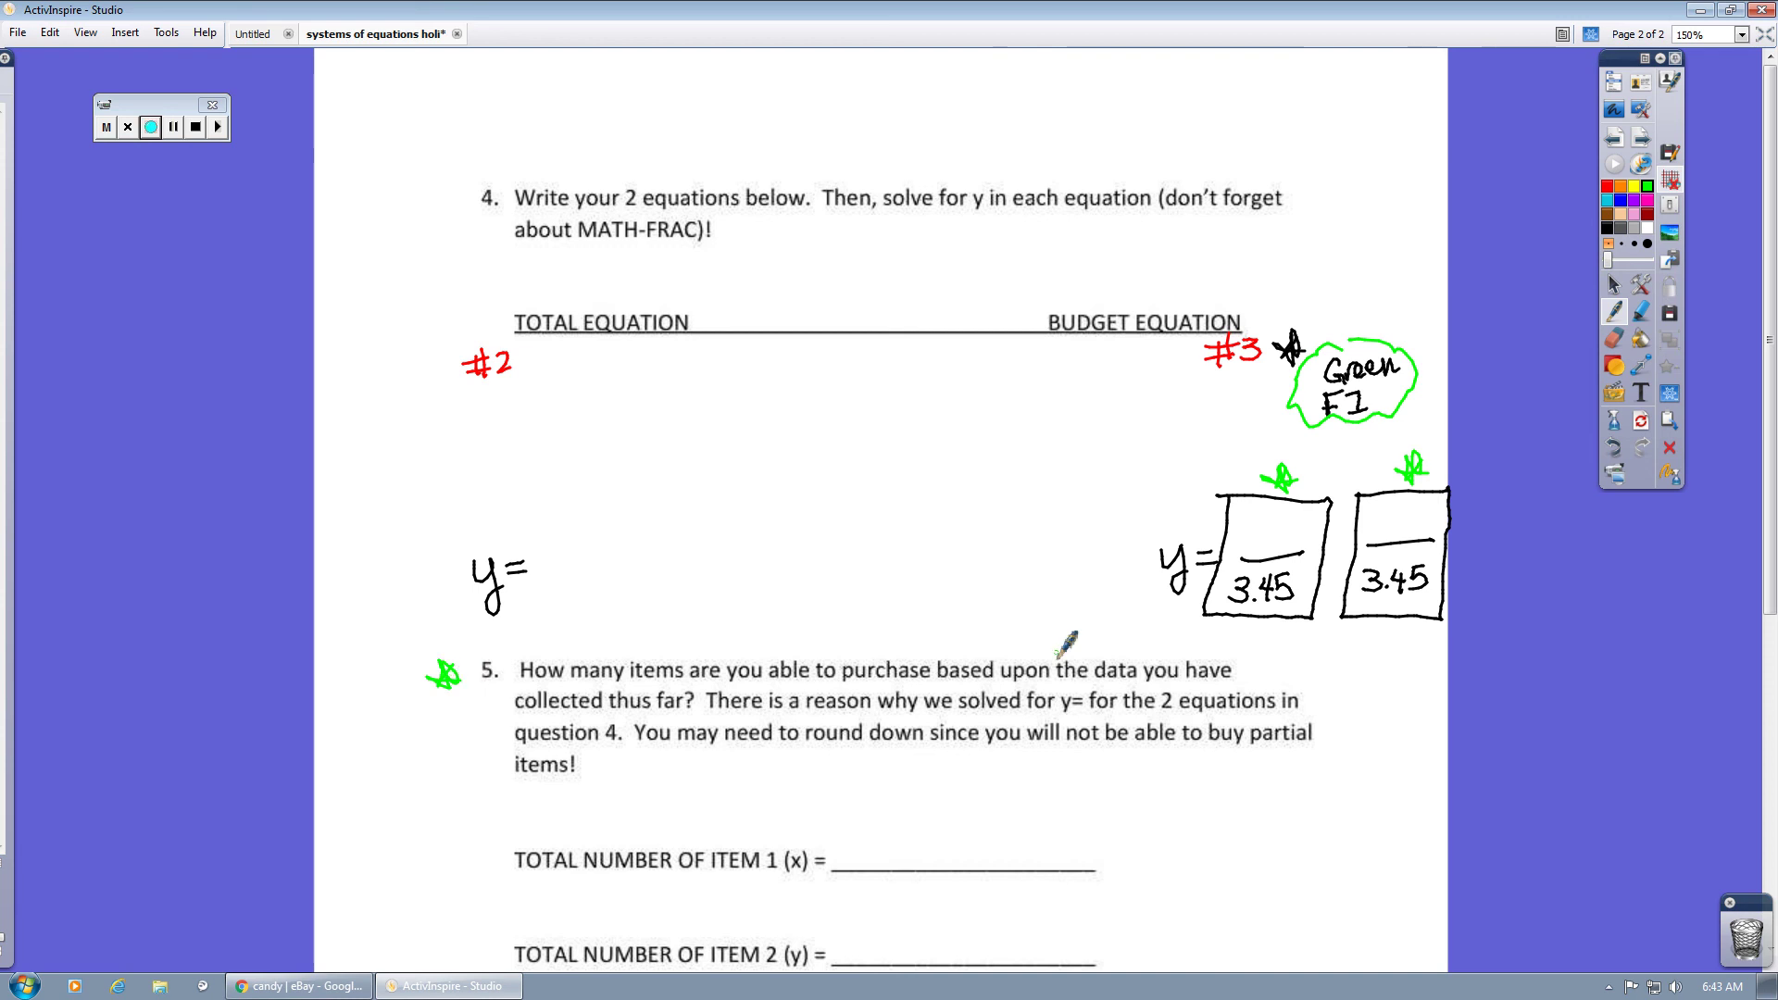
Sketch two intersecting lines with a dot, underline x and y, then wipe page 2's ink.
drag(1257, 906, 1378, 776)
drag(1227, 782, 1405, 871)
drag(1325, 830, 1332, 836)
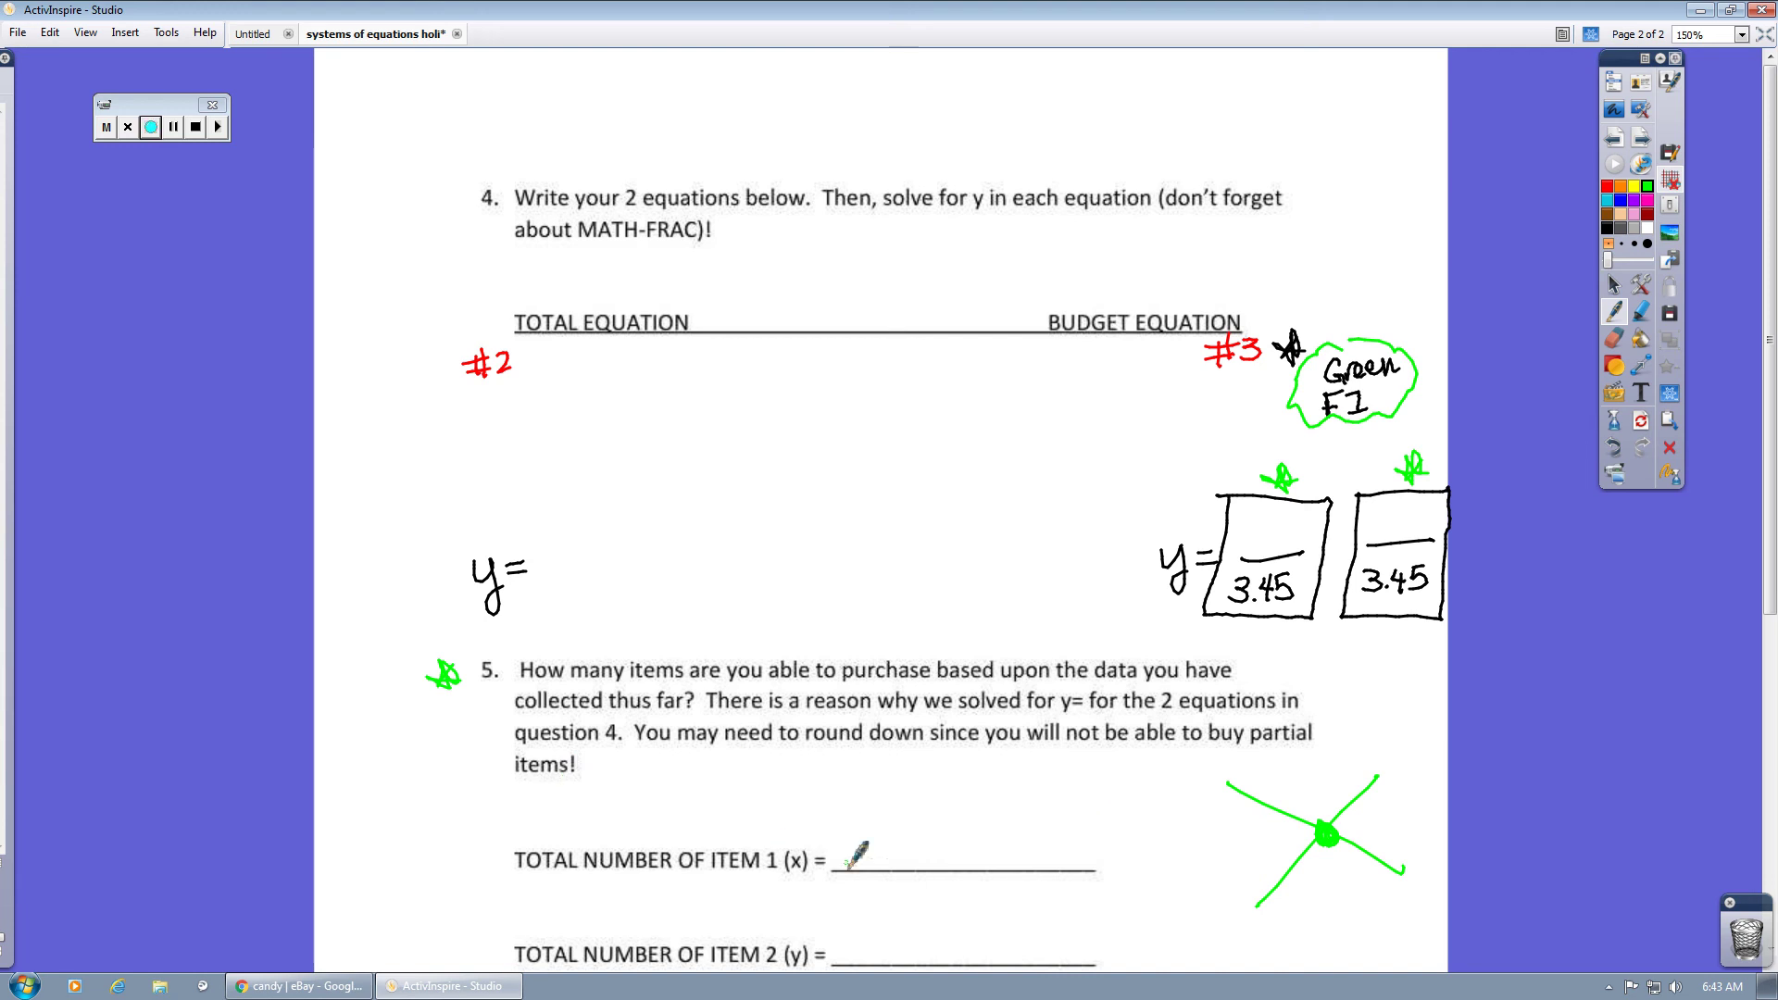
drag(782, 886, 804, 884)
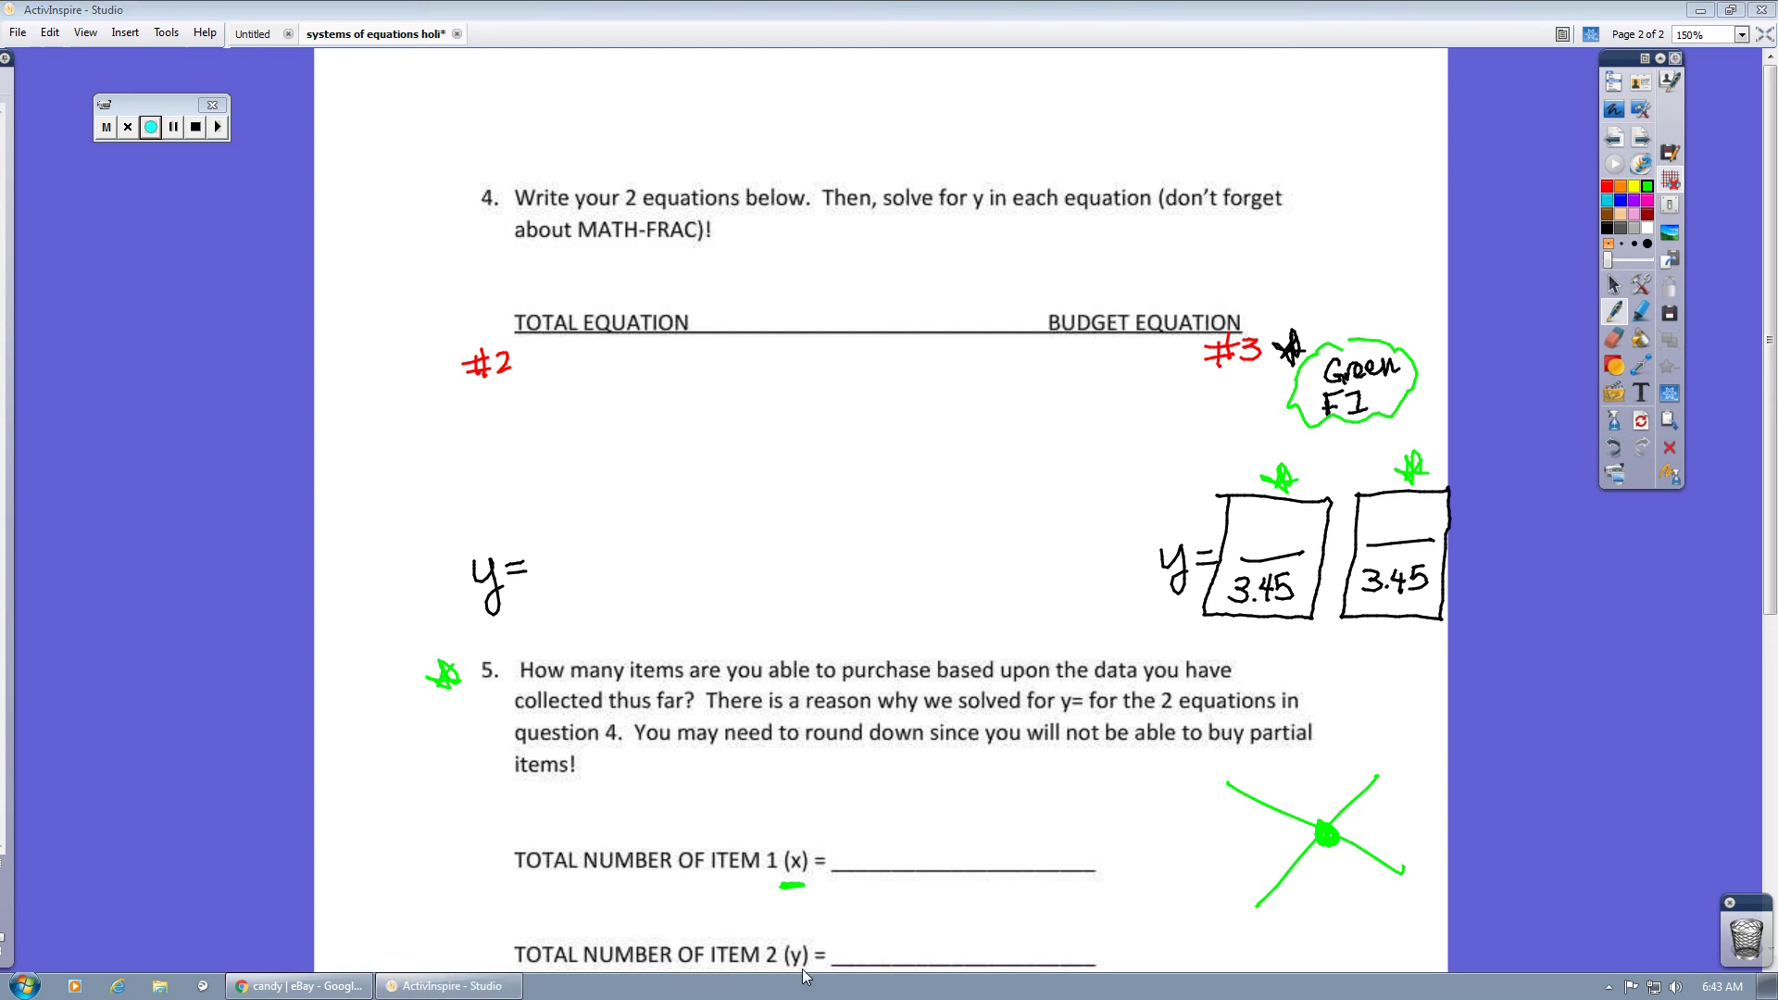
drag(785, 968, 800, 967)
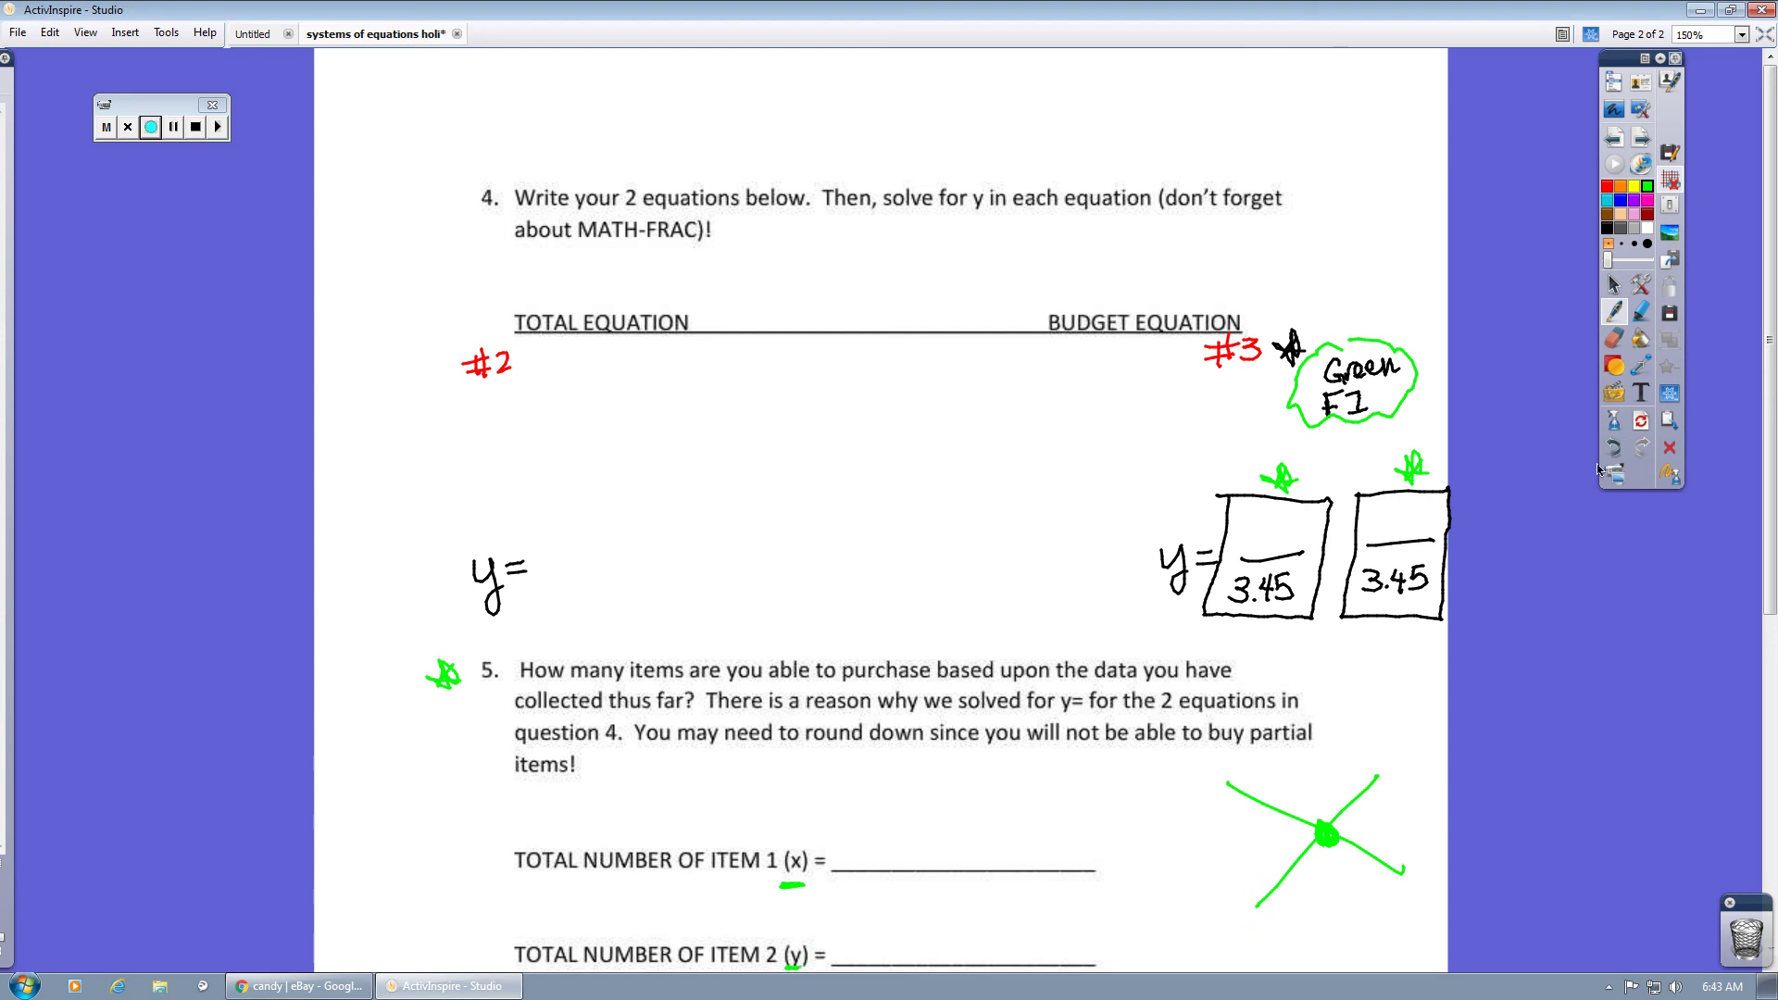
click(1670, 475)
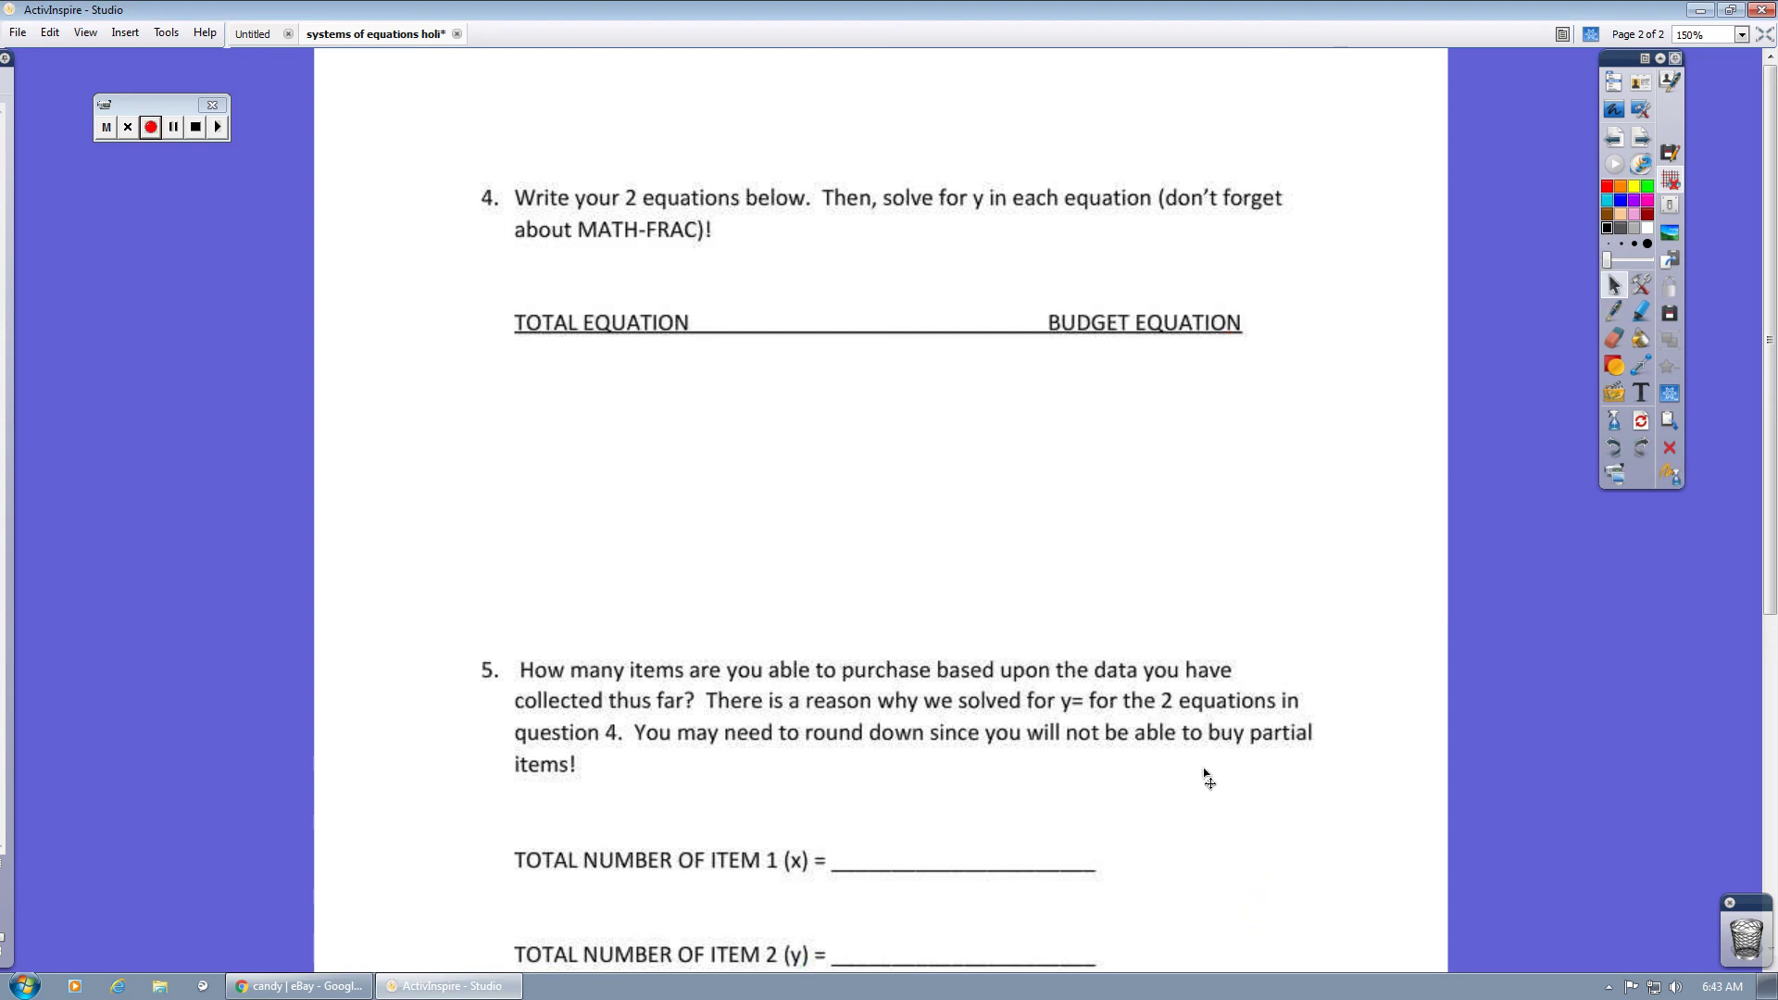
Scroll page 2 down to question 6 about how the number of items was determined.
scroll(1179, 707, down, 5)
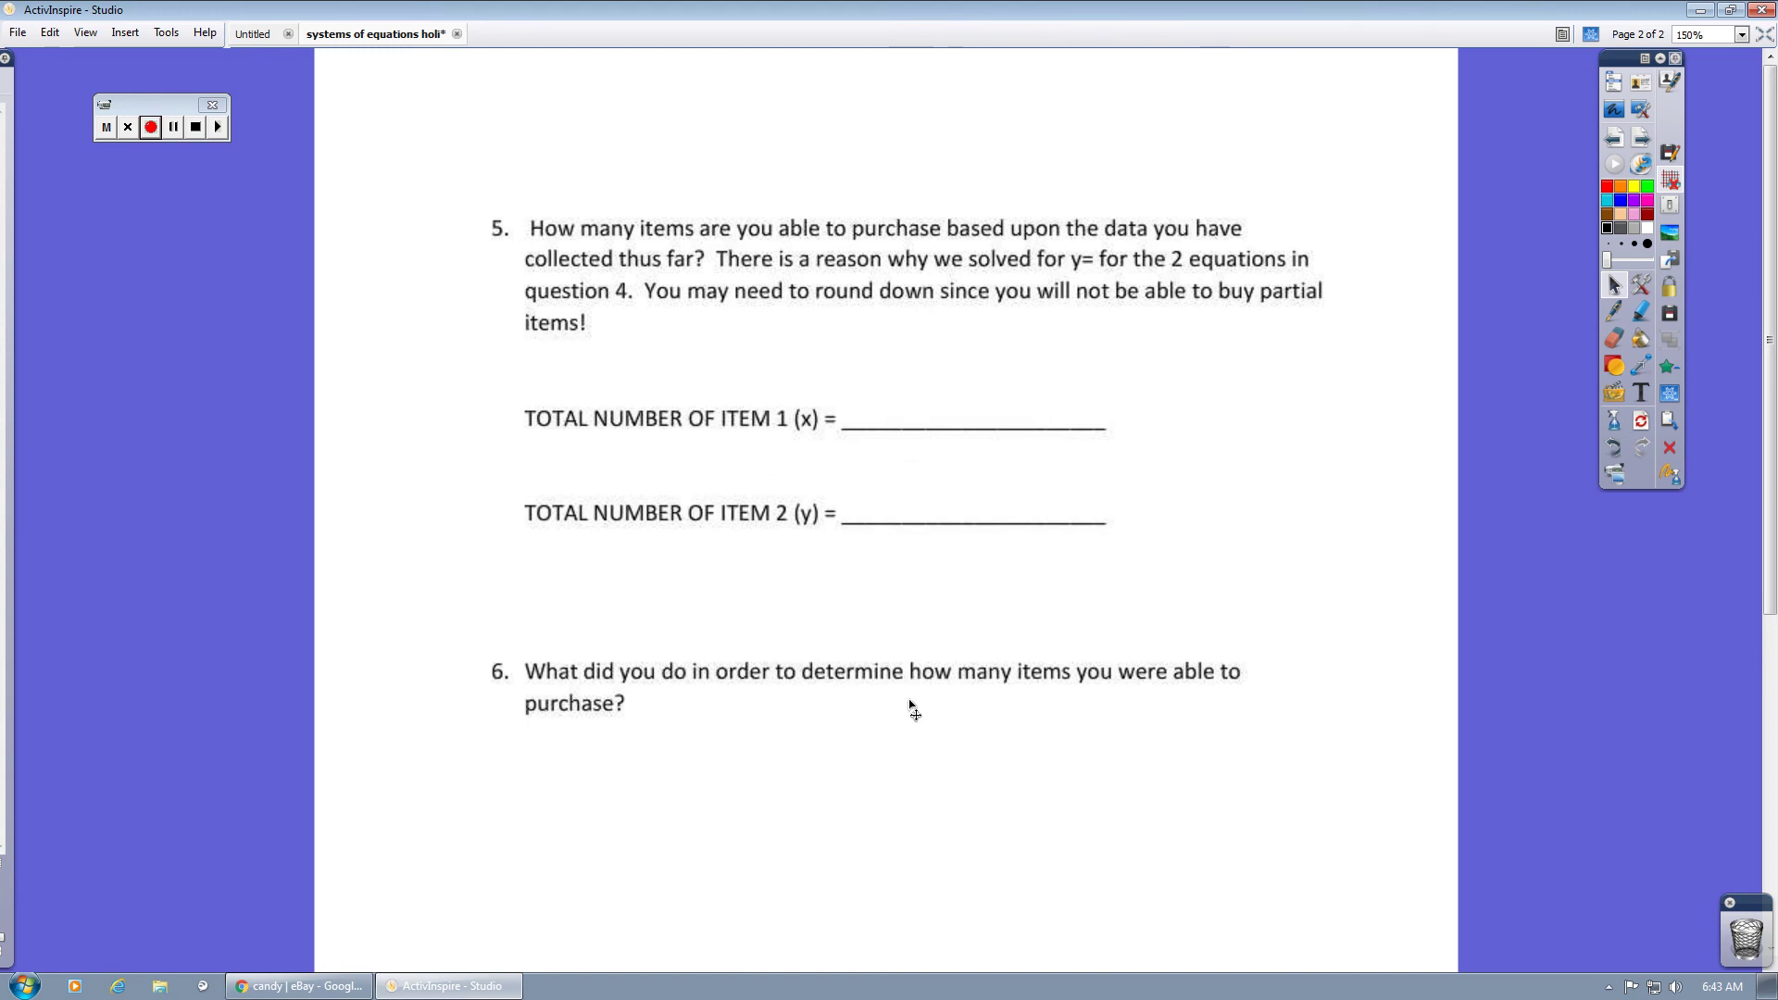